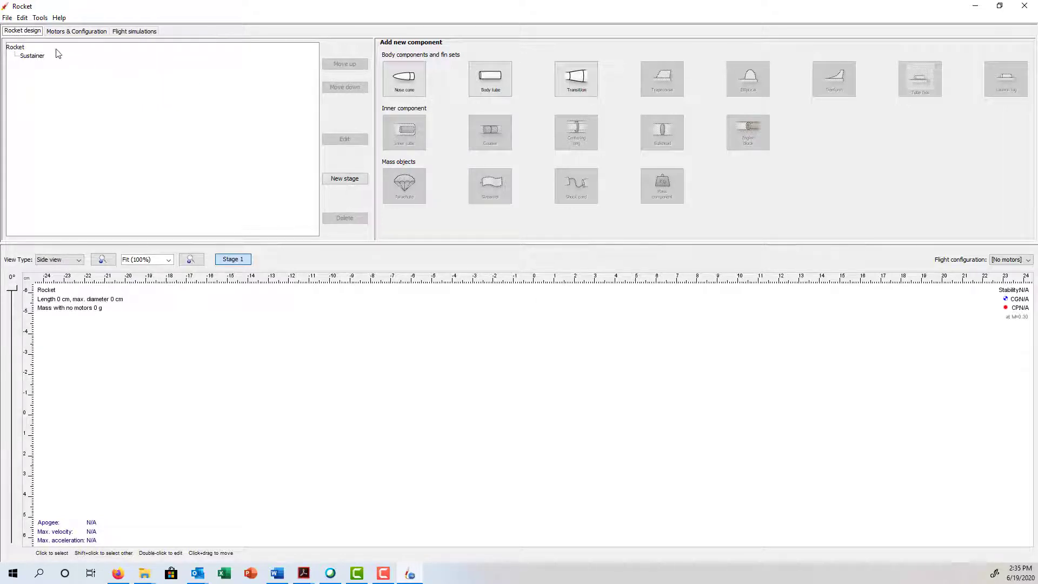
Open the rocket design file RocketryCamp V03.ork from the OpenRocket folder
{"action": "left_click", "coordinate": [7, 18]}
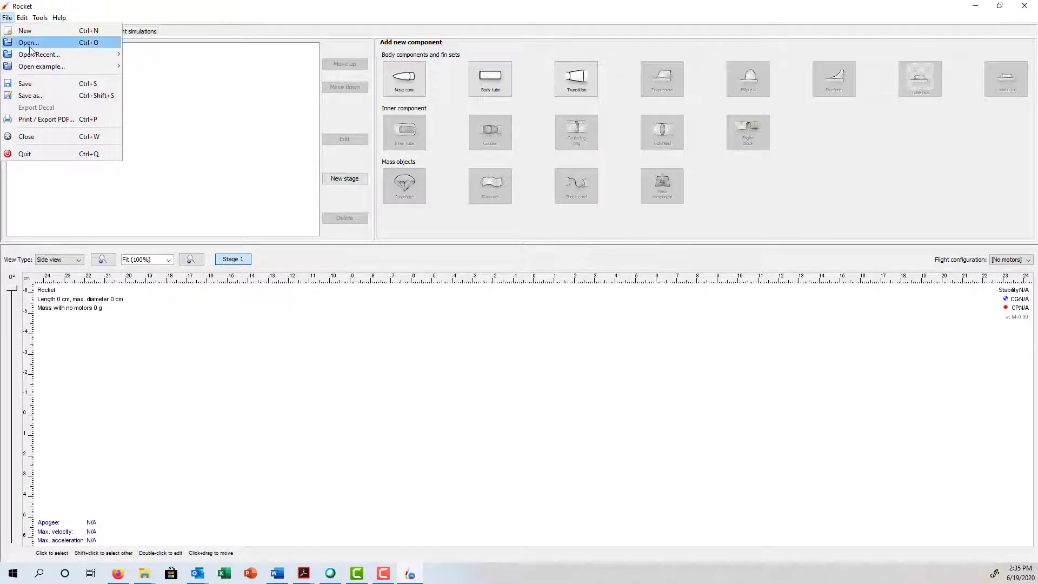
{"action": "left_click", "coordinate": [25, 31]}
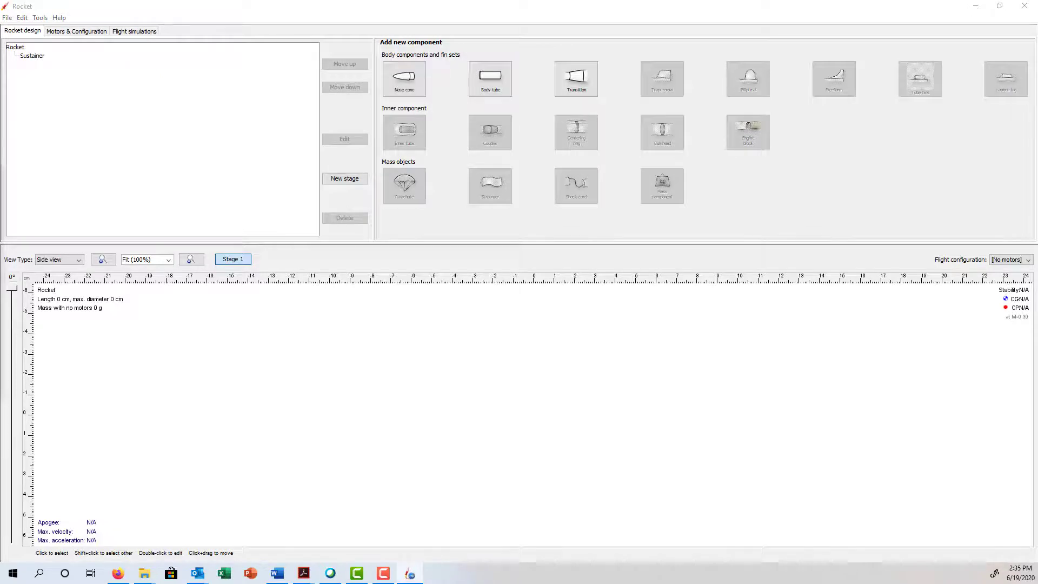
{"action": "key", "text": "ctrl+o"}
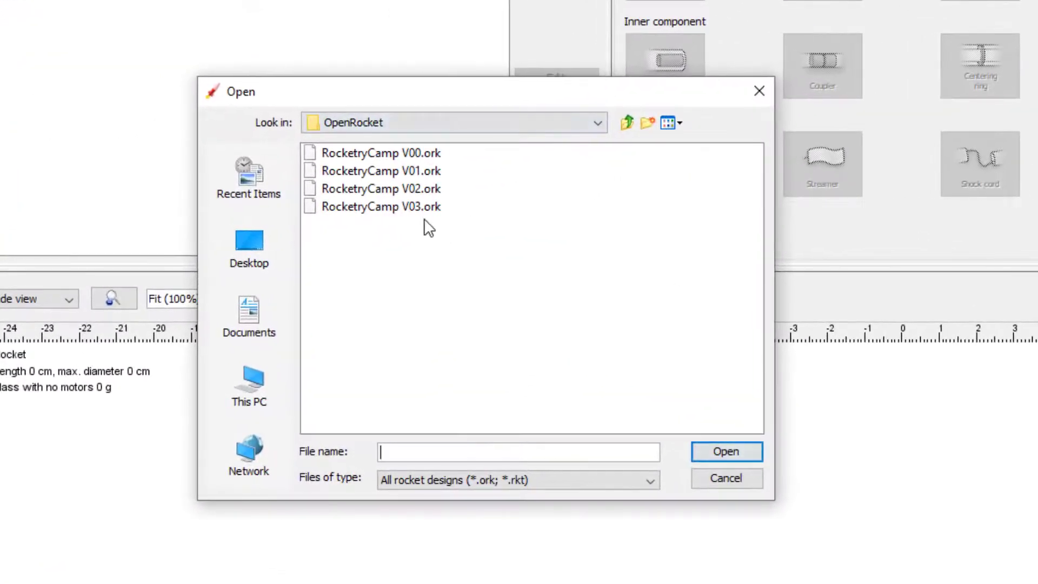
{"action": "left_click", "coordinate": [421, 209]}
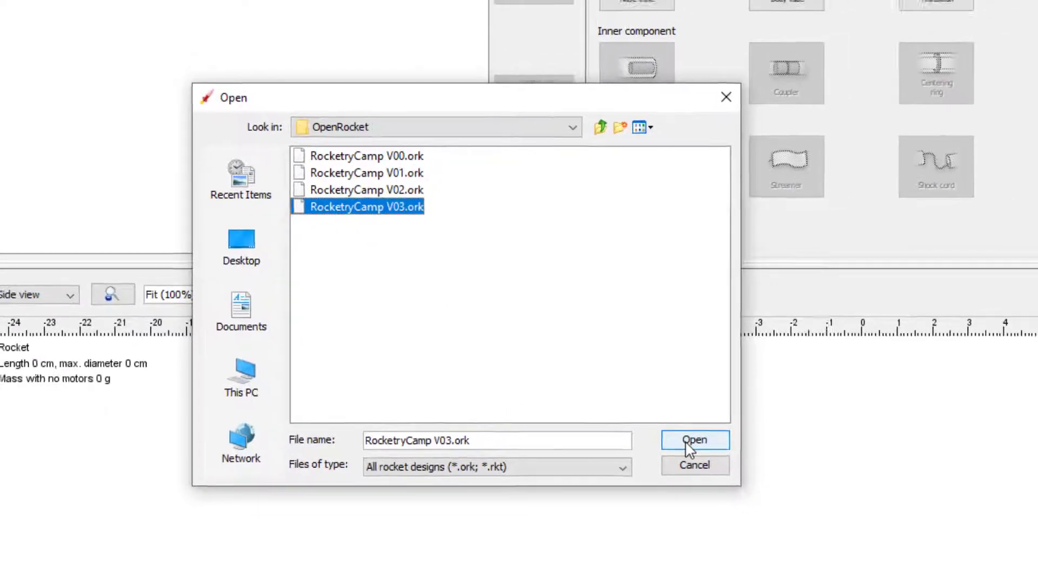
{"action": "left_click", "coordinate": [686, 440]}
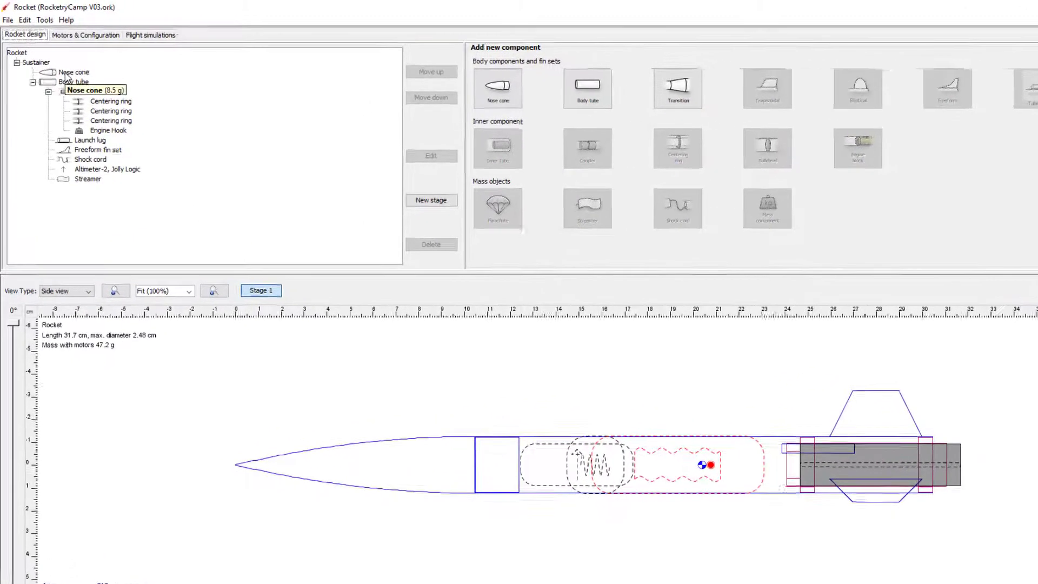
Examine the nose cone, body tube, motor mount, its three centering rings and the engine hook by highlighting each in the design
{"action": "left_click", "coordinate": [66, 75]}
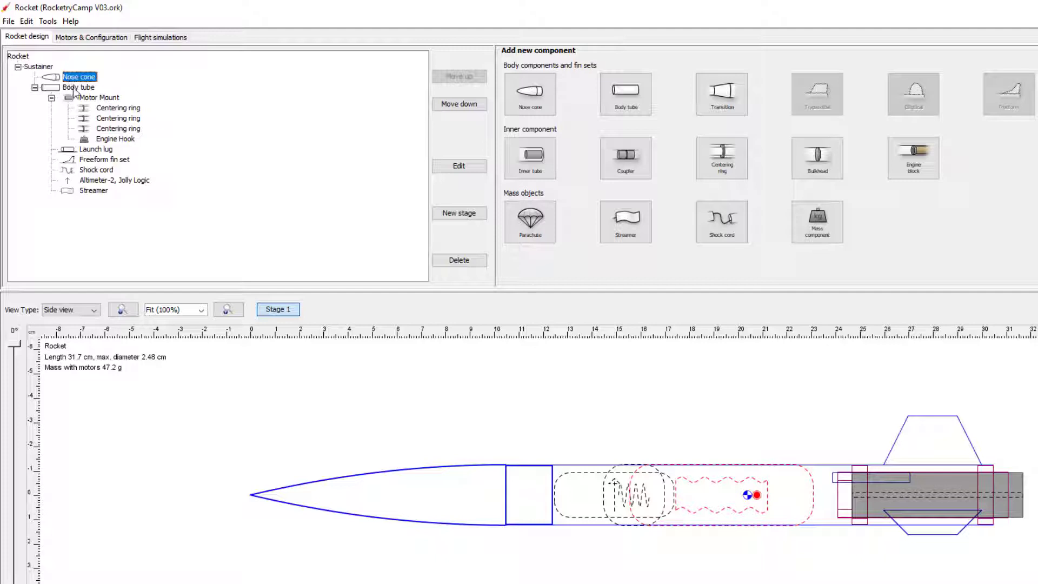
{"action": "left_click", "coordinate": [74, 89]}
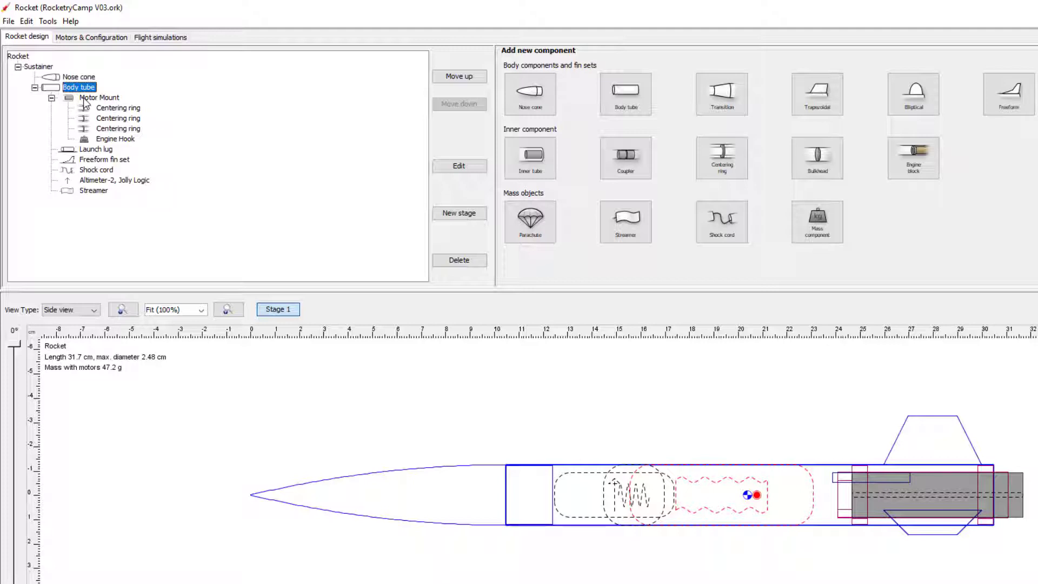
{"action": "left_click", "coordinate": [85, 103]}
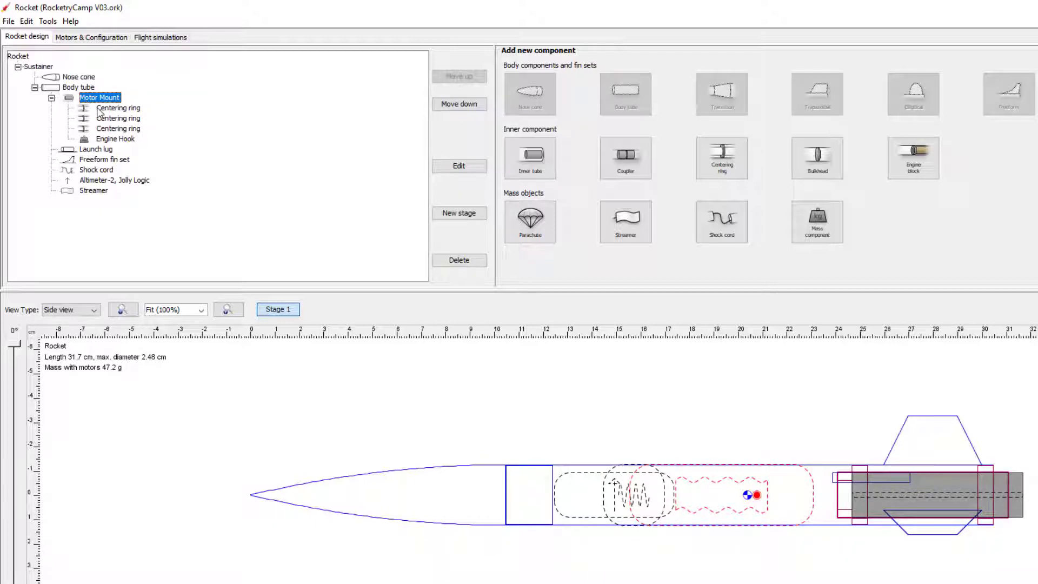
{"action": "left_click", "coordinate": [100, 111]}
{"action": "left_click", "coordinate": [104, 120]}
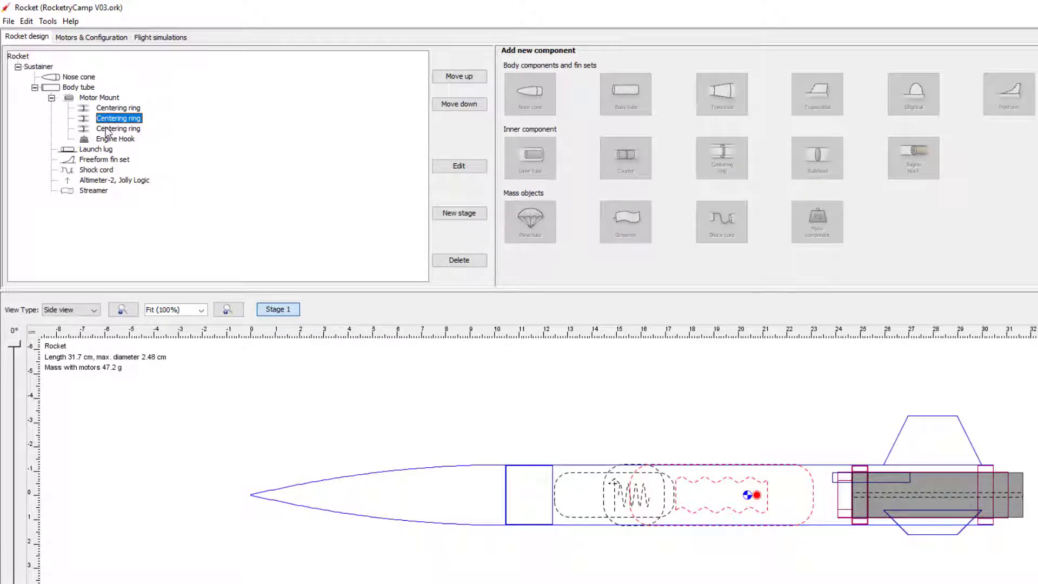
{"action": "left_click", "coordinate": [106, 130]}
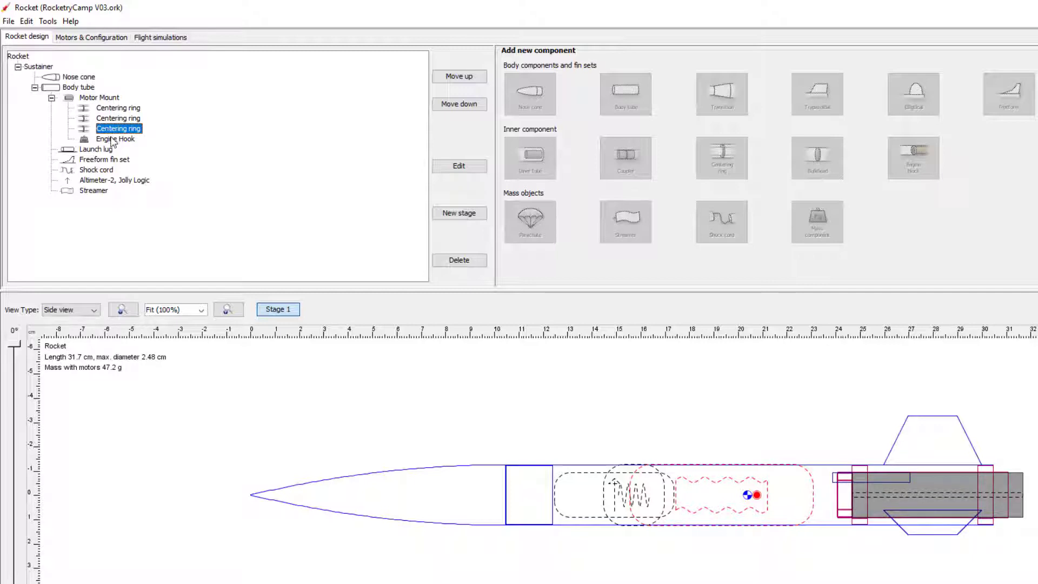
{"action": "left_click", "coordinate": [111, 142]}
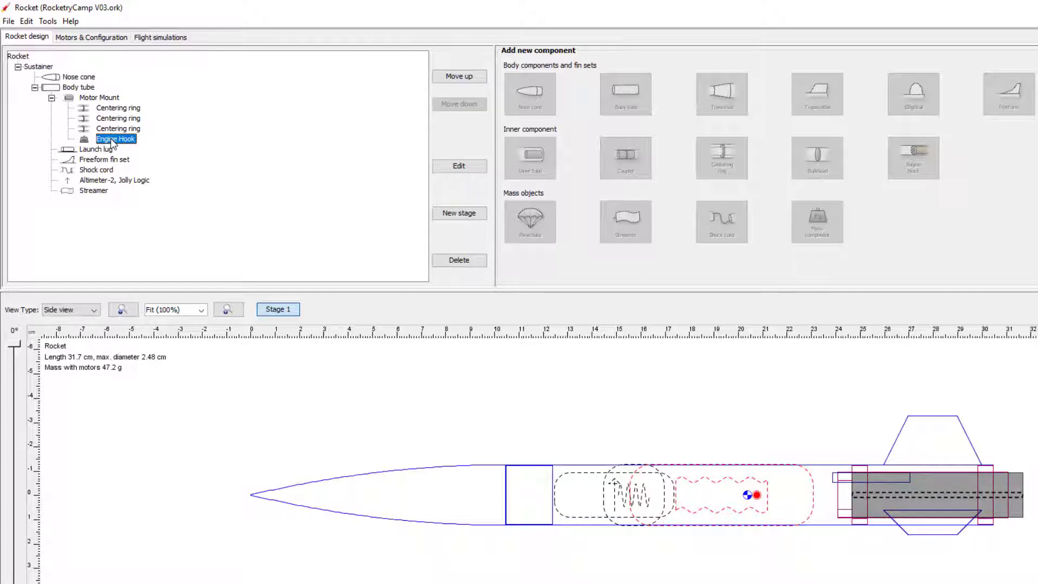
{"action": "left_click", "coordinate": [99, 99]}
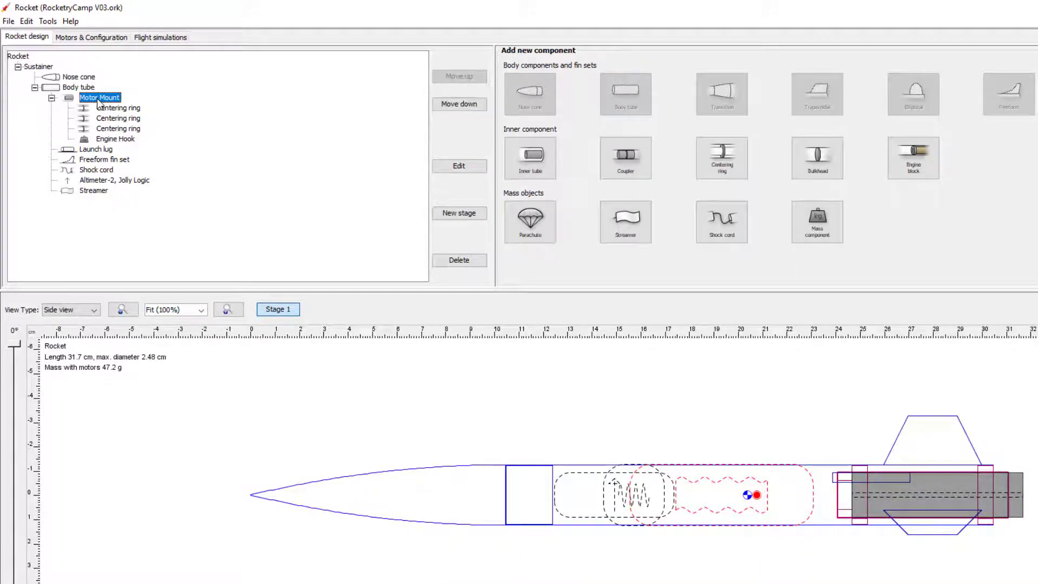
Examine the launch lug, freeform fin set, shock cord, altimeter and streamer by highlighting each in the design
{"action": "left_click", "coordinate": [104, 153]}
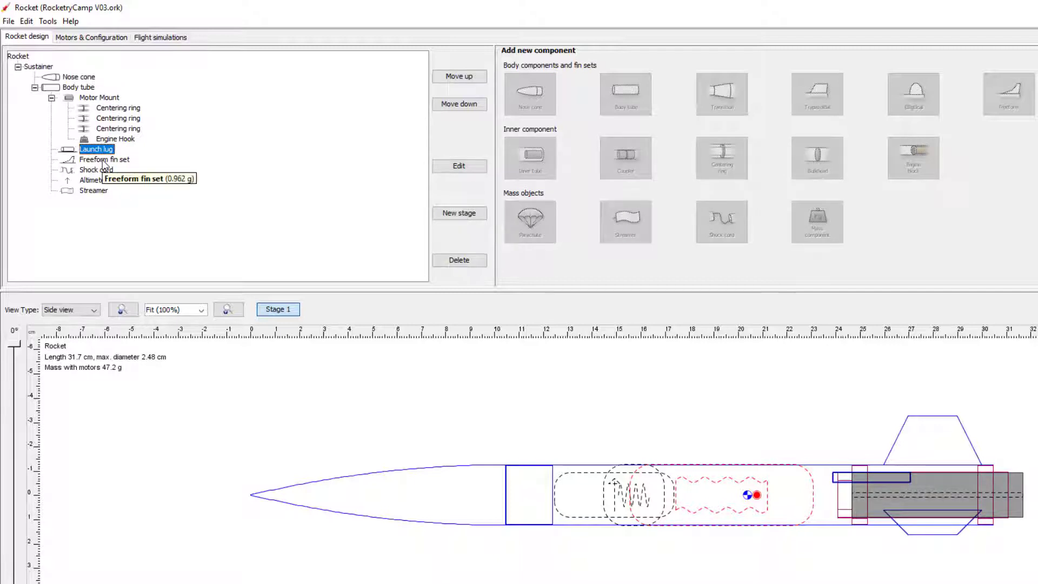
{"action": "left_click", "coordinate": [104, 161]}
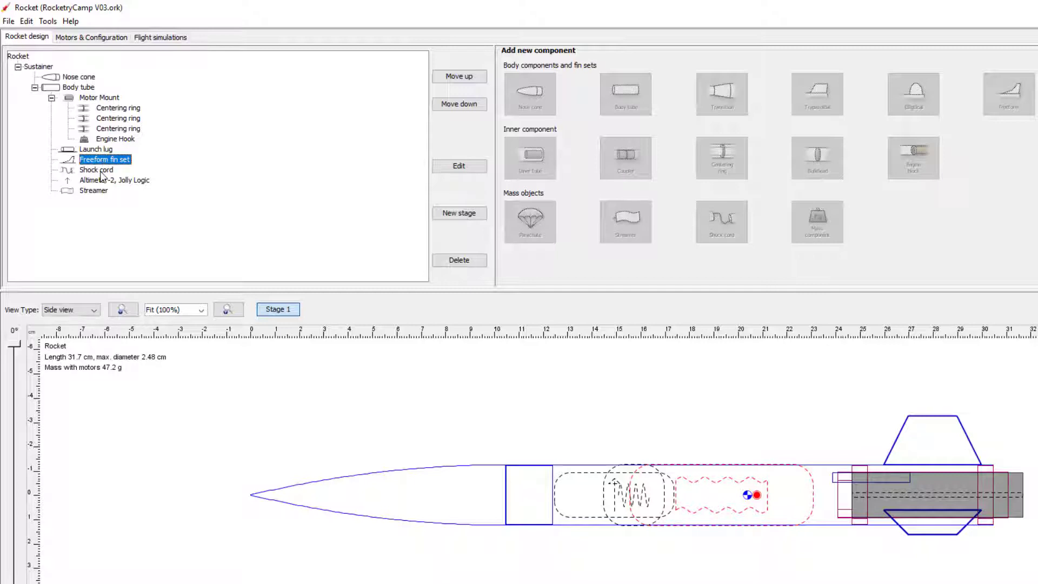
{"action": "left_click", "coordinate": [100, 172]}
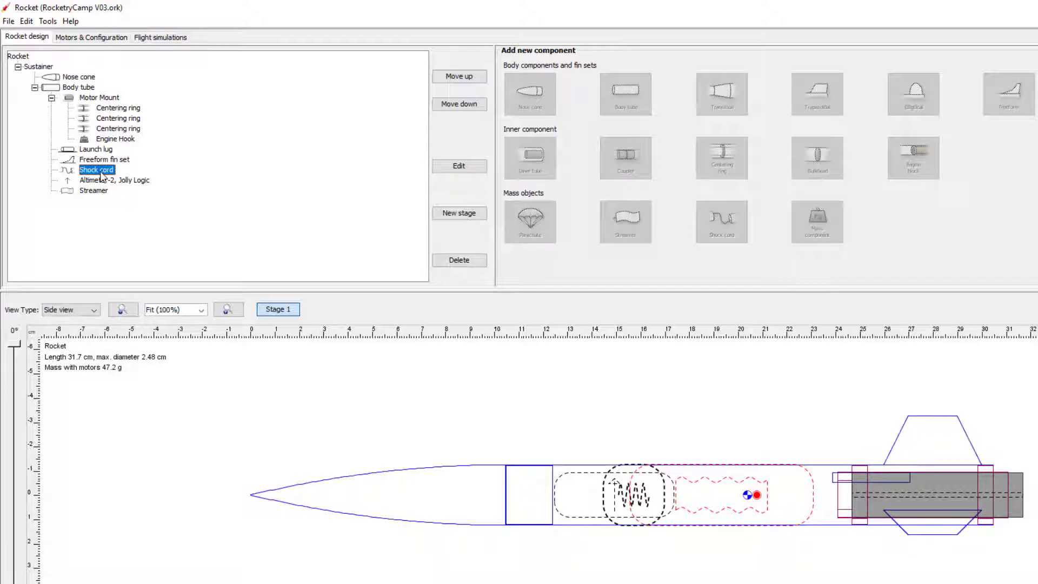
{"action": "left_click", "coordinate": [103, 181]}
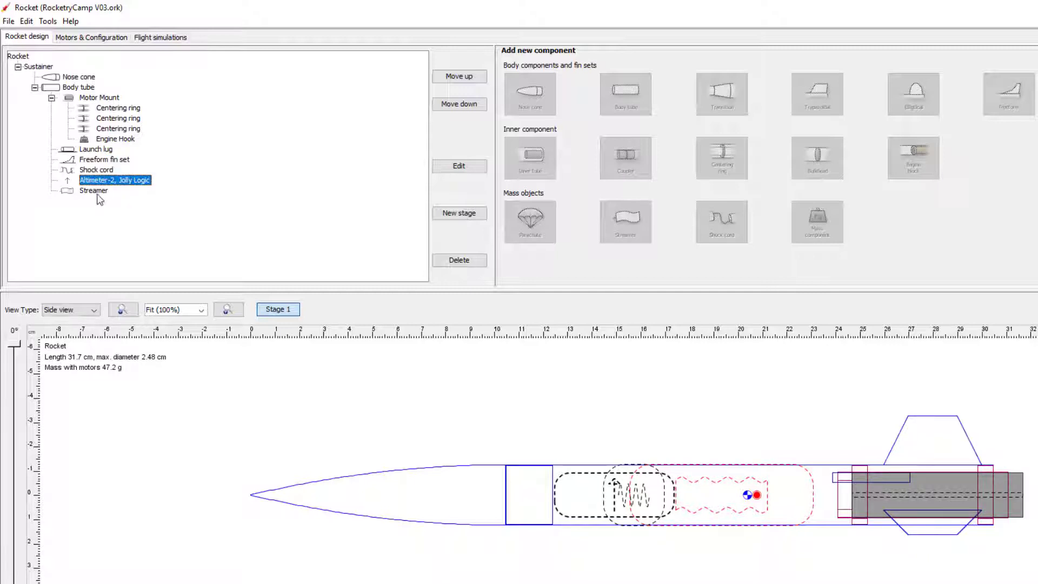
{"action": "left_click", "coordinate": [100, 195]}
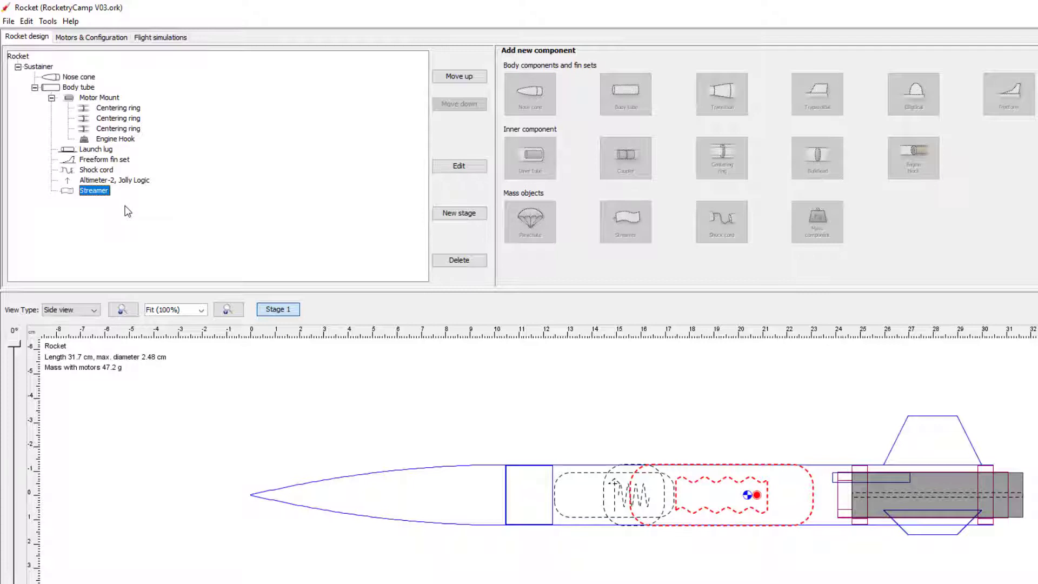
Open the nose cone's configuration and place its window clear of the nose cone drawing
{"action": "left_click", "coordinate": [85, 77]}
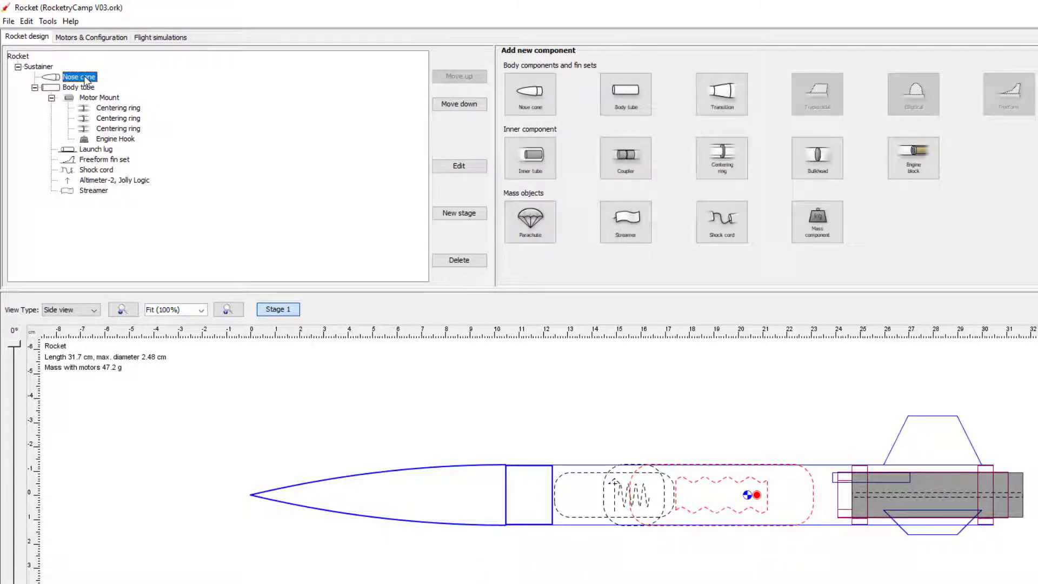
{"action": "left_click", "coordinate": [388, 477]}
{"action": "left_click", "coordinate": [391, 478]}
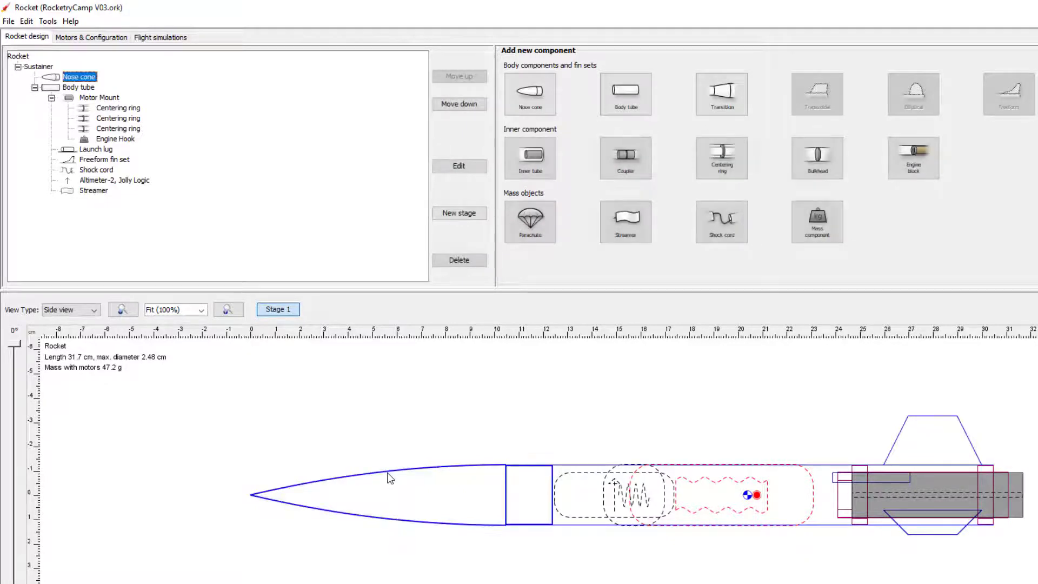
{"action": "double_click", "coordinate": [77, 77]}
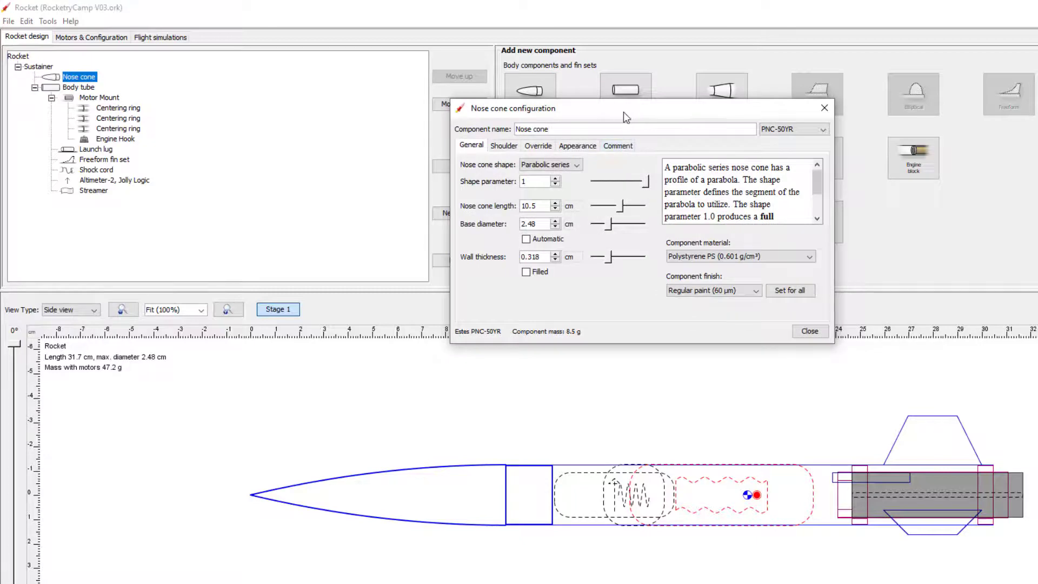
{"action": "left_click_drag", "start_coordinate": [623, 112], "coordinate": [585, 169]}
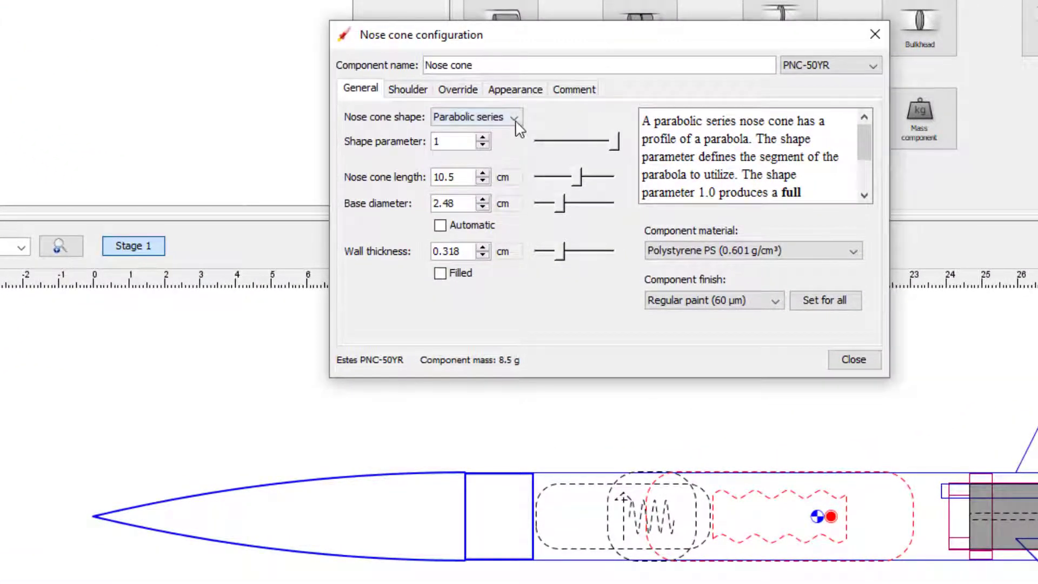
Try the conical, ogive and ellipsoid nose cone shapes in turn to compare their profiles
{"action": "left_click", "coordinate": [517, 123]}
{"action": "left_click", "coordinate": [514, 132]}
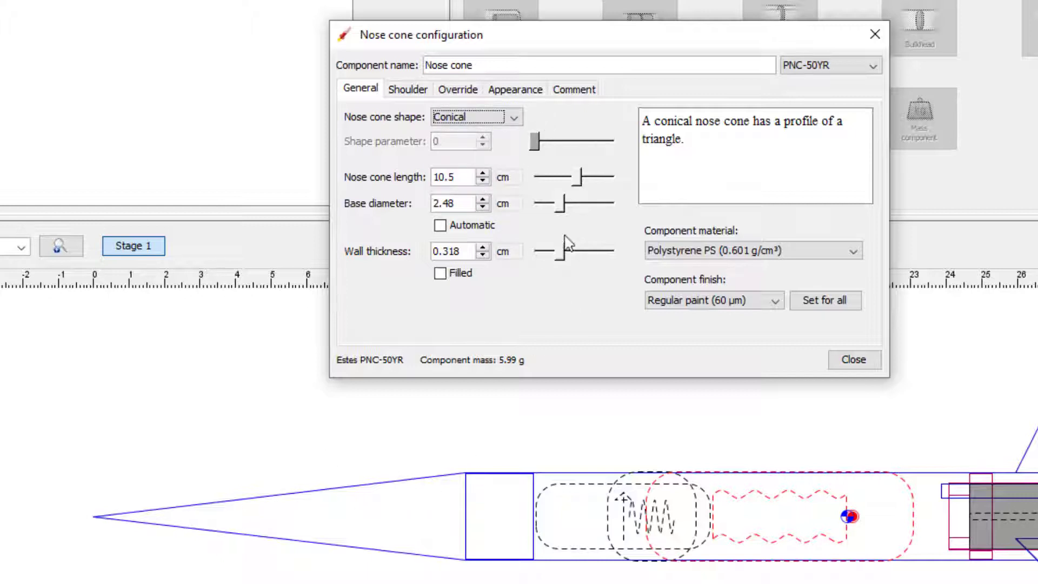
{"action": "left_click", "coordinate": [514, 117]}
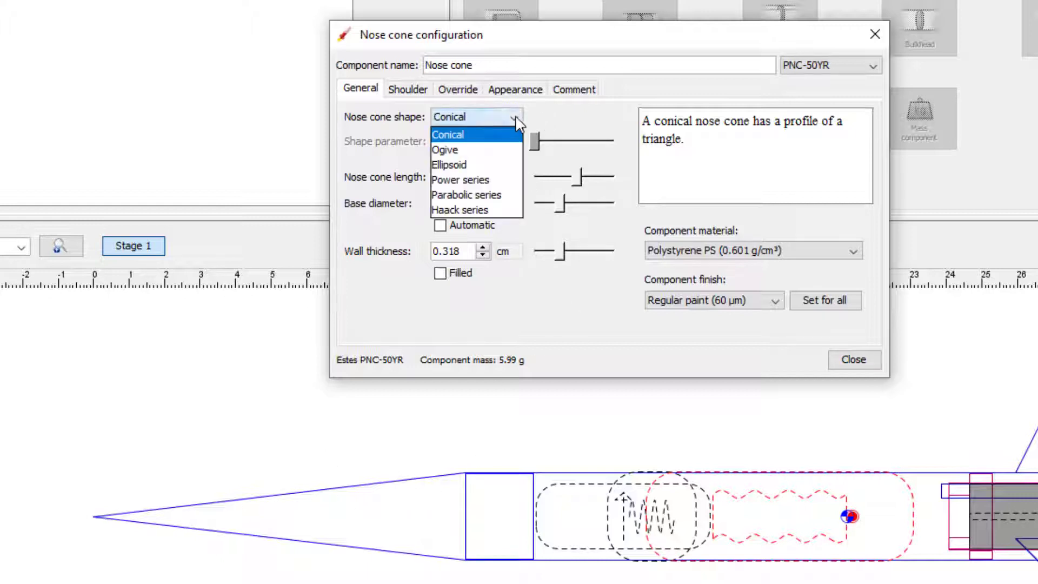
{"action": "left_click", "coordinate": [503, 150]}
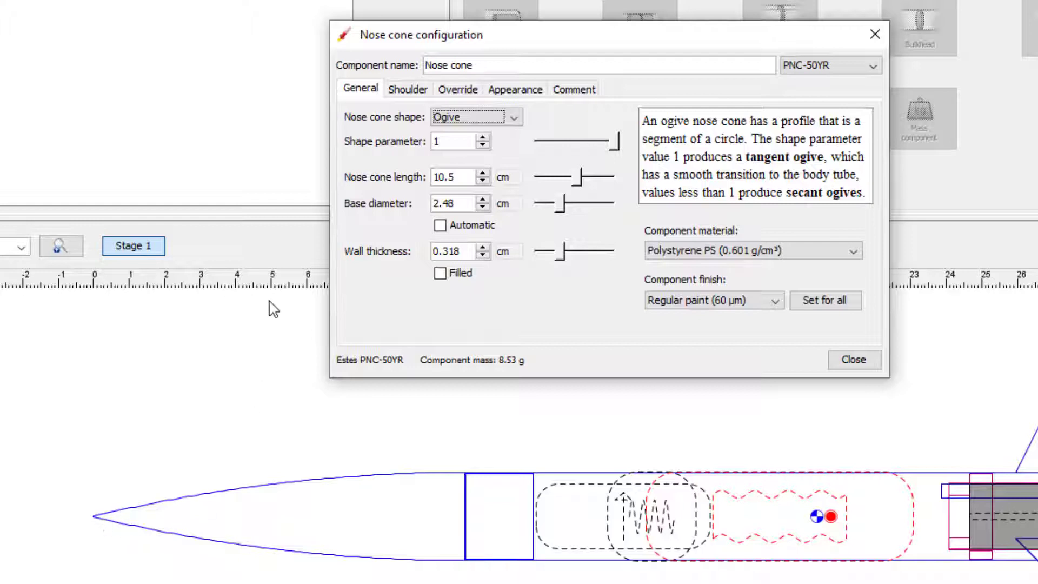
{"action": "left_click", "coordinate": [516, 117]}
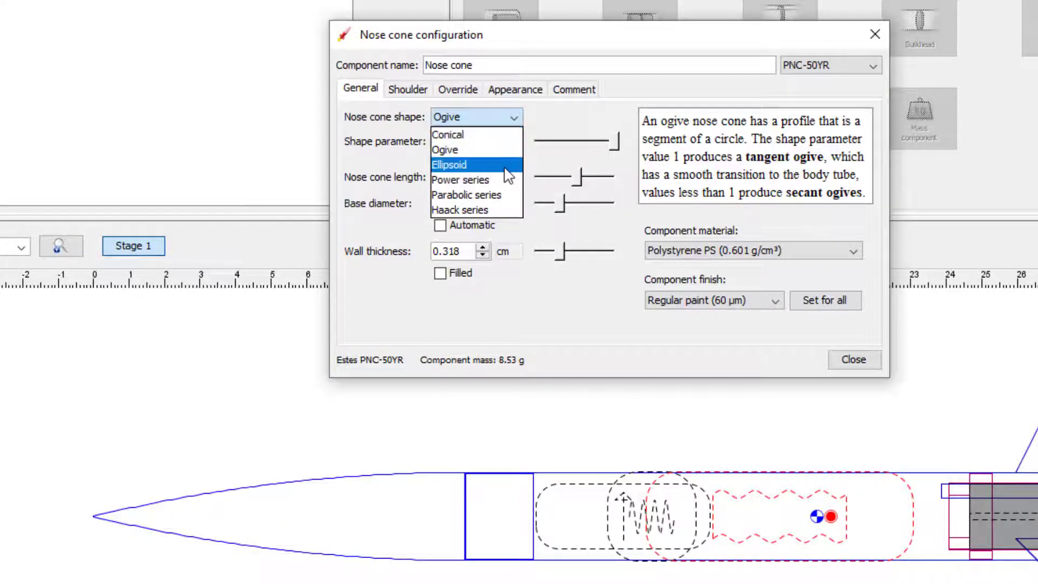
{"action": "left_click", "coordinate": [454, 162]}
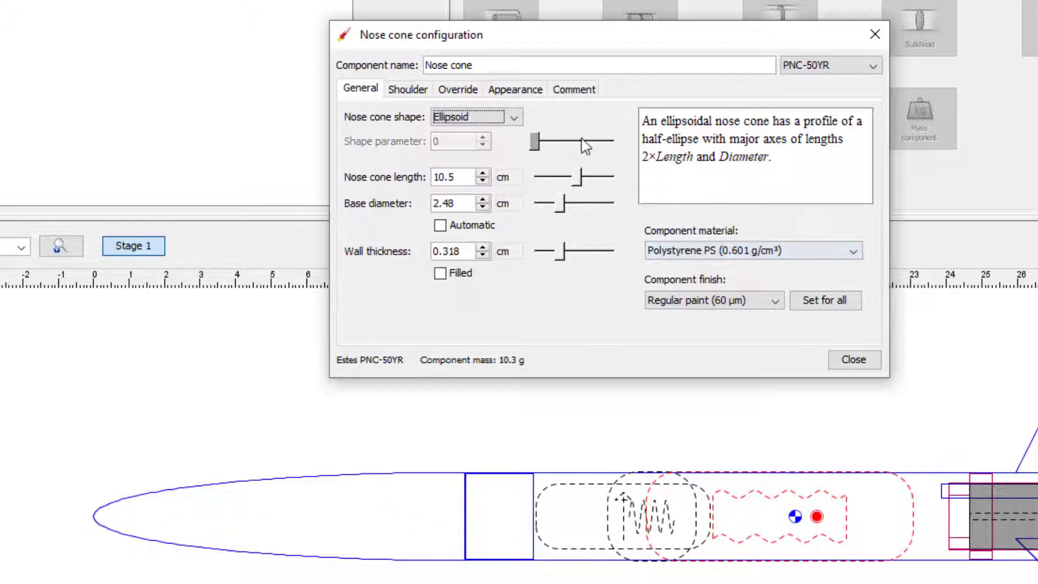
{"action": "left_click", "coordinate": [515, 118]}
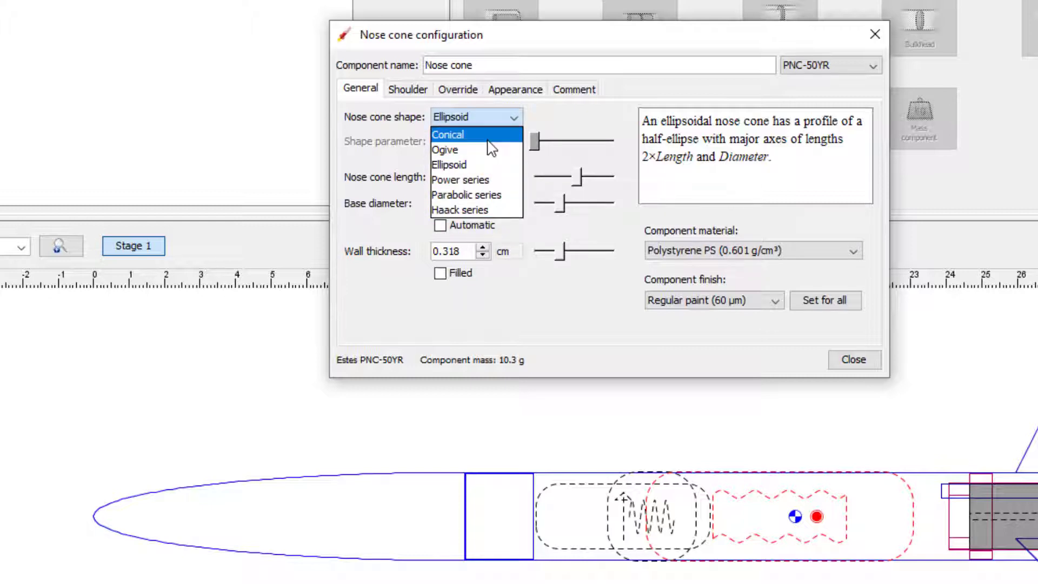
{"action": "left_click", "coordinate": [488, 136]}
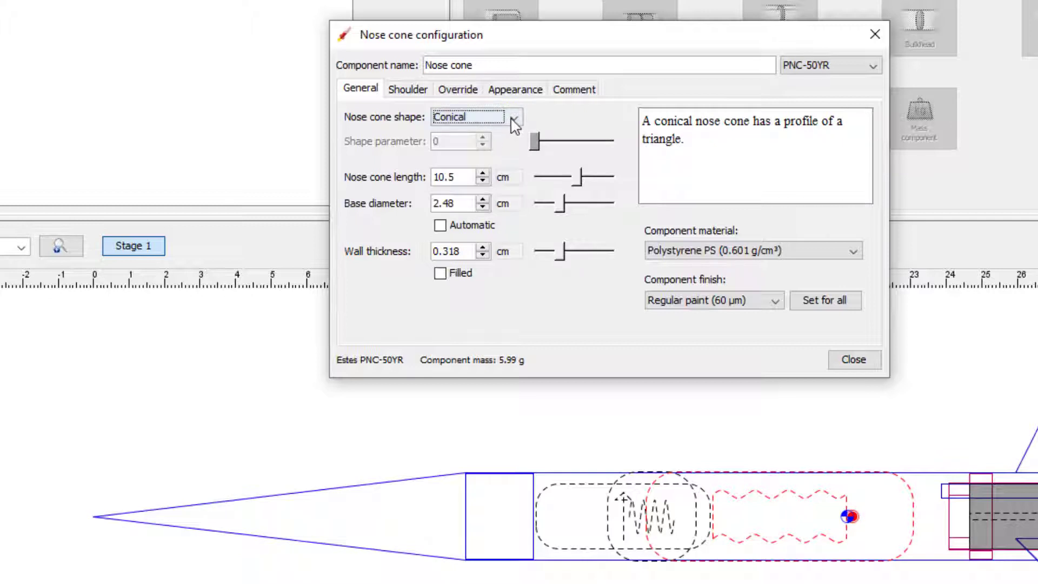
{"action": "left_click", "coordinate": [514, 119]}
{"action": "left_click", "coordinate": [500, 151]}
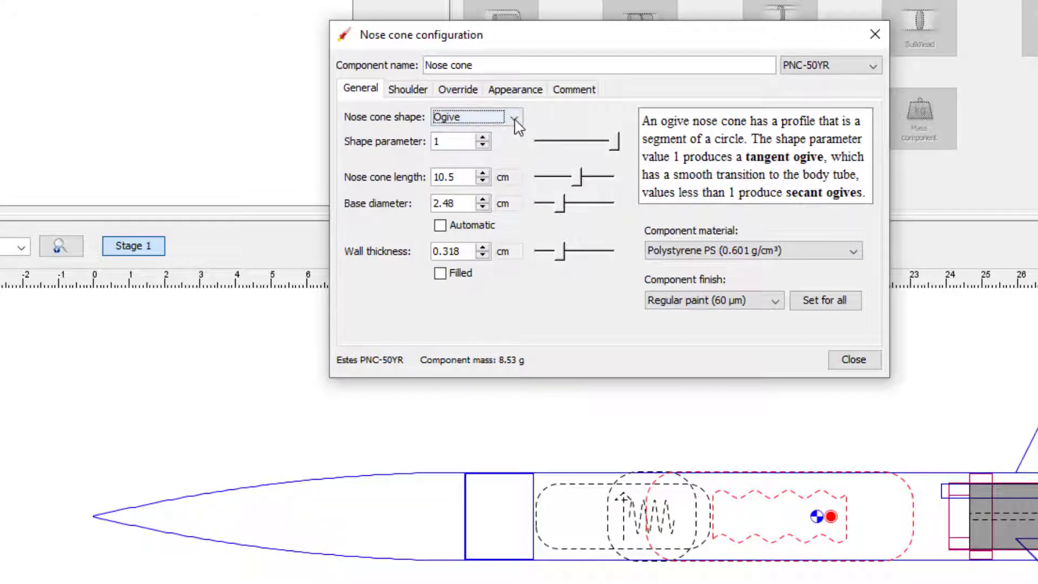
{"action": "left_click", "coordinate": [514, 119]}
{"action": "left_click", "coordinate": [492, 161]}
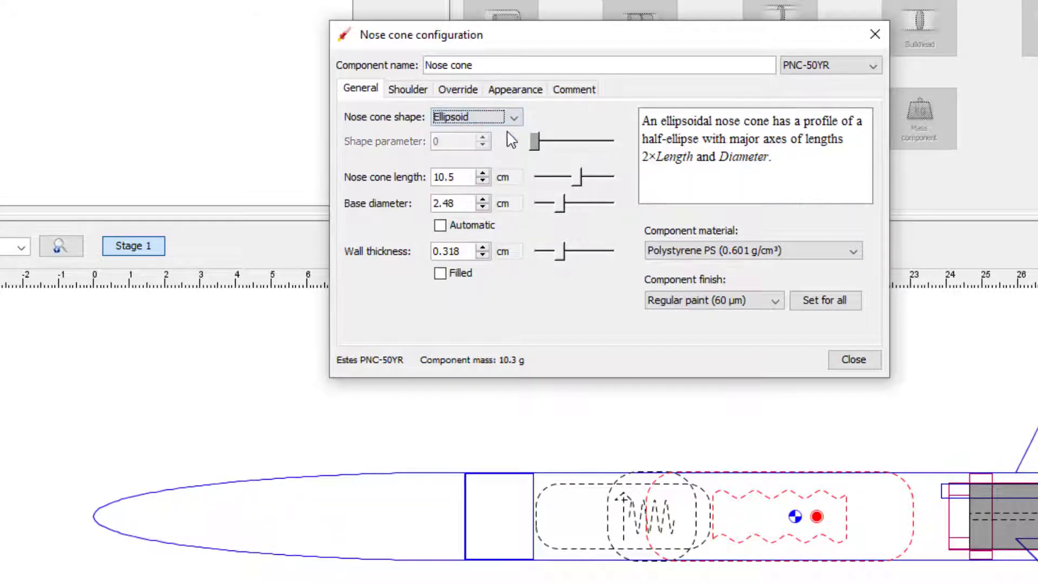
Set the nose cone shape to Ogive and its length to 10 cm, and close the configuration
{"action": "left_click", "coordinate": [514, 119]}
{"action": "left_click", "coordinate": [473, 151]}
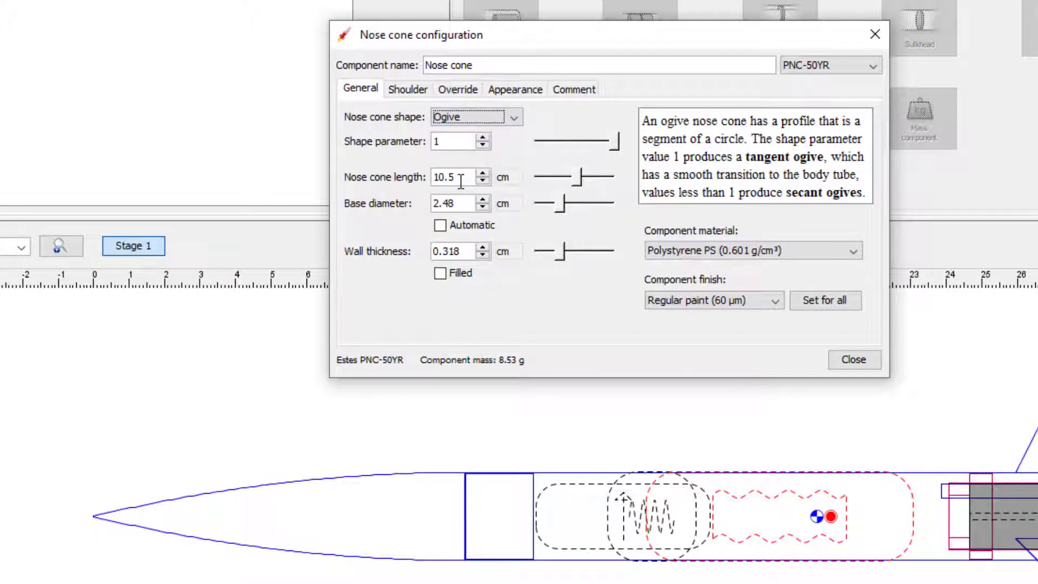
{"action": "left_click", "coordinate": [460, 181]}
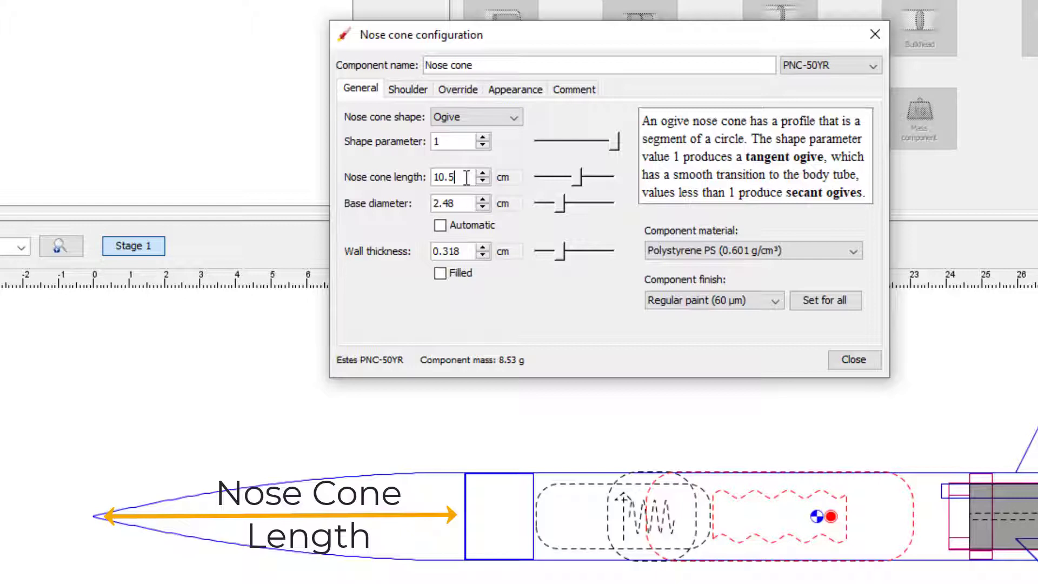
{"action": "key", "text": "BackSpace"}
{"action": "key", "text": "BackSpace"}
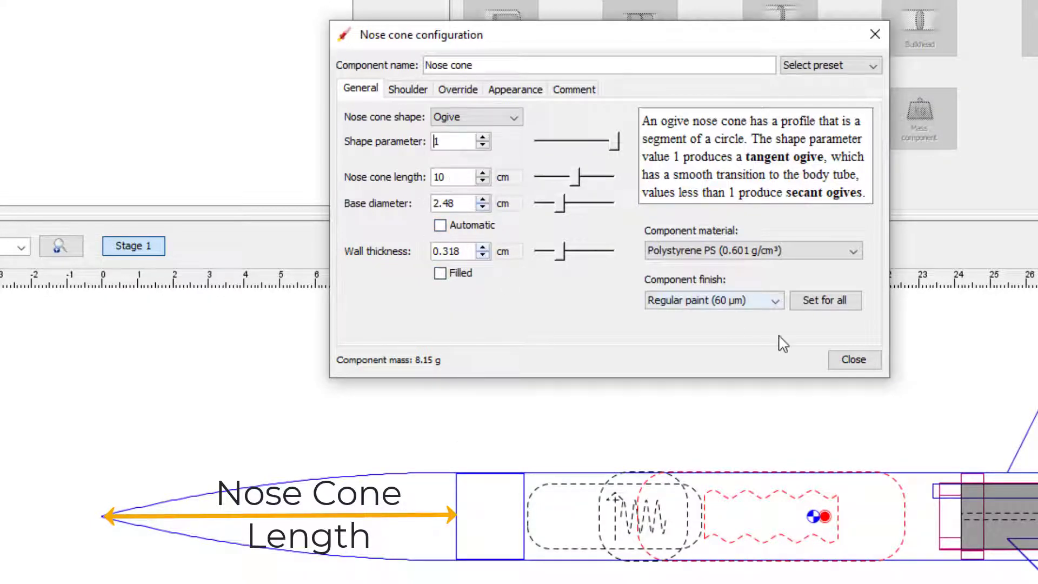
{"action": "left_click", "coordinate": [841, 362]}
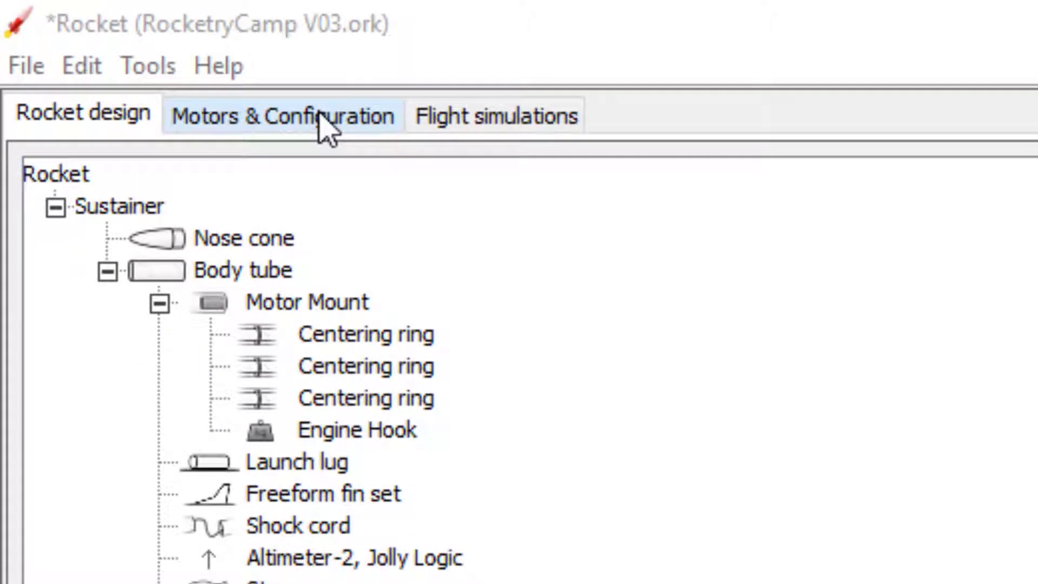
Open the motor configurations and remove the existing B6-4 configuration
{"action": "left_click", "coordinate": [320, 116]}
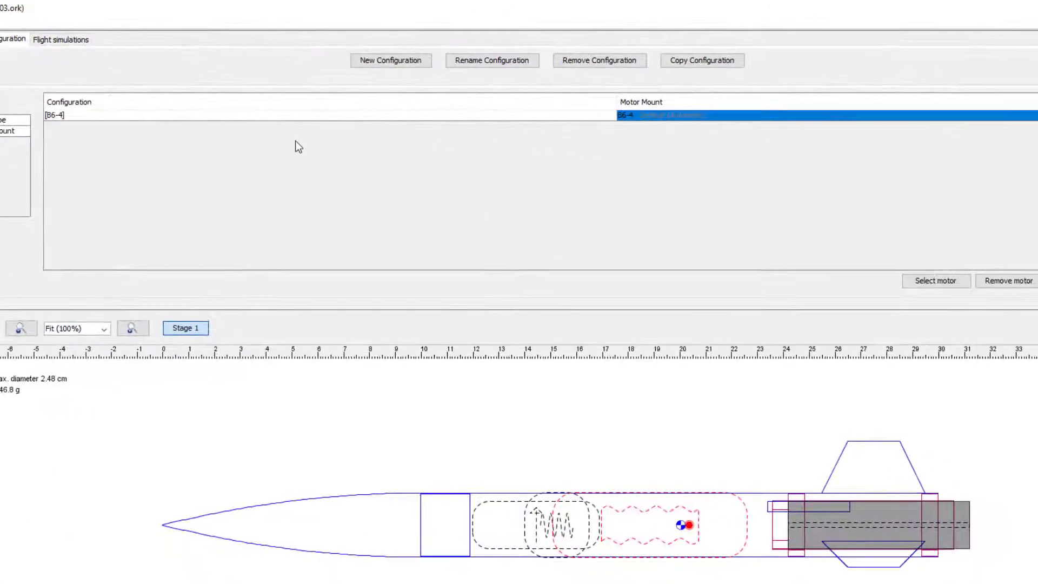
{"action": "left_click", "coordinate": [84, 115]}
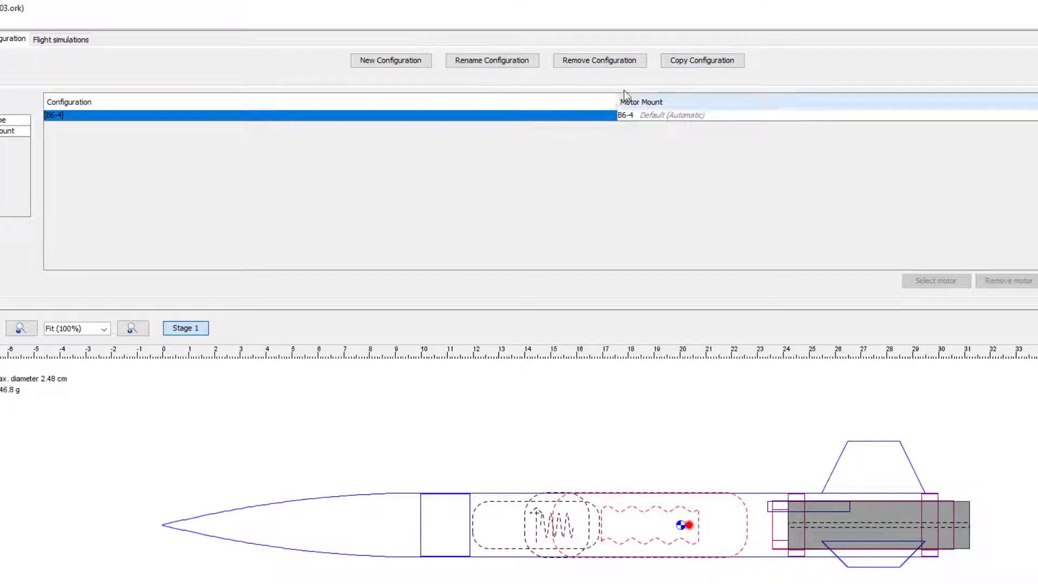
{"action": "left_click", "coordinate": [603, 61]}
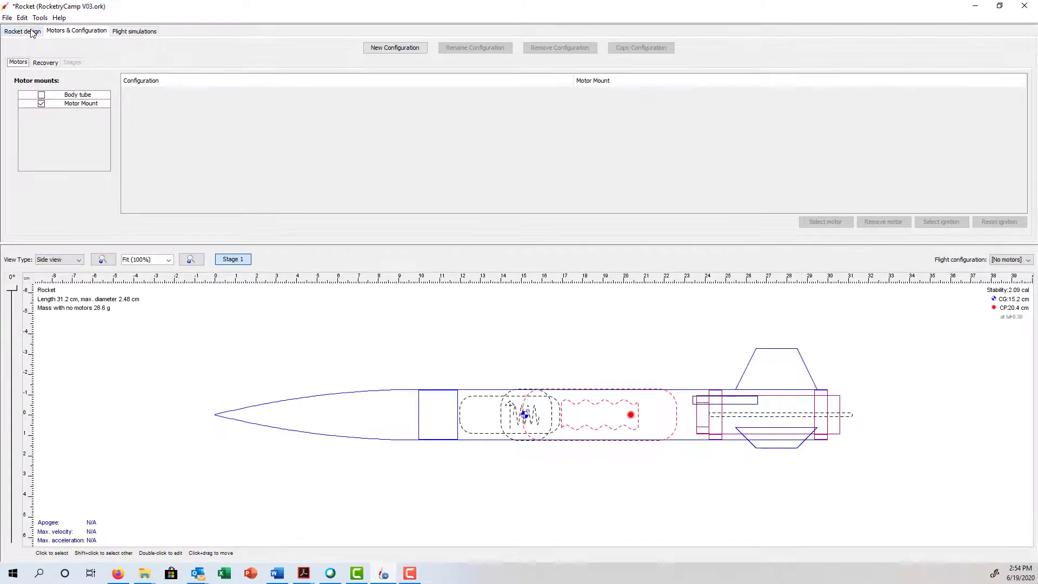
Create a new, empty flight configuration for the motor mount
{"action": "left_click", "coordinate": [23, 31]}
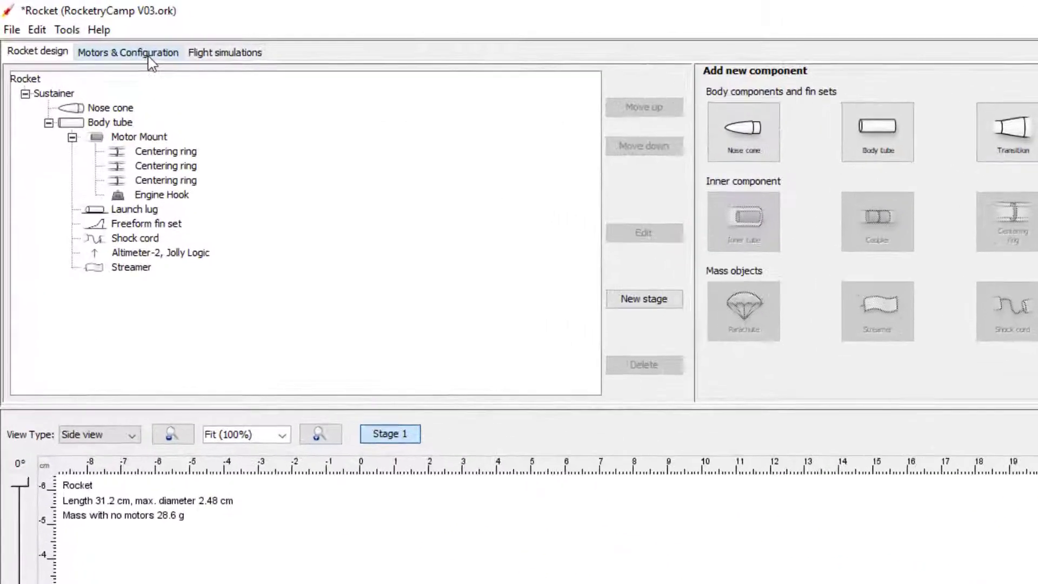
{"action": "left_click", "coordinate": [89, 32]}
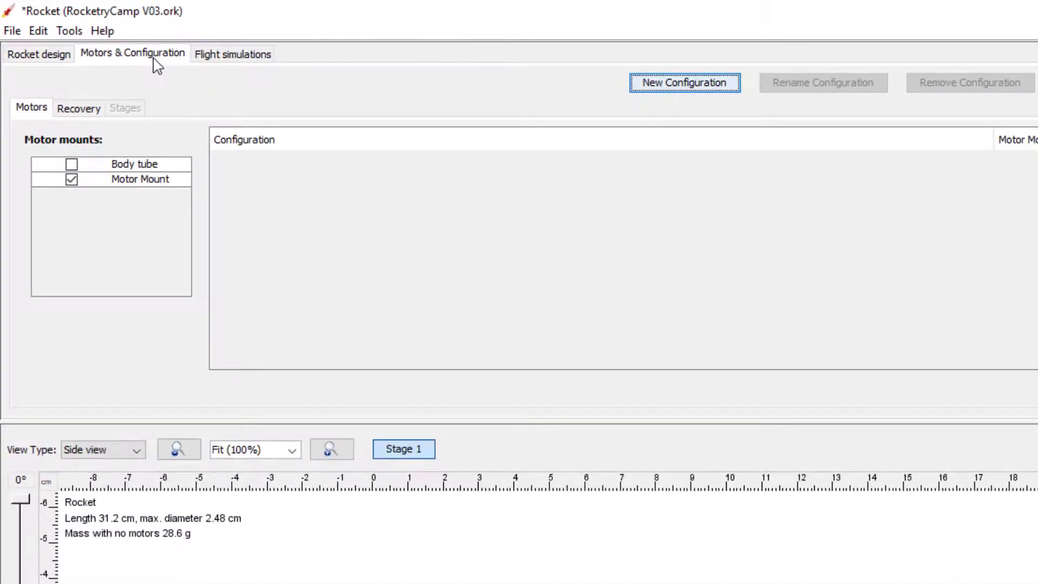
{"action": "left_click", "coordinate": [702, 90]}
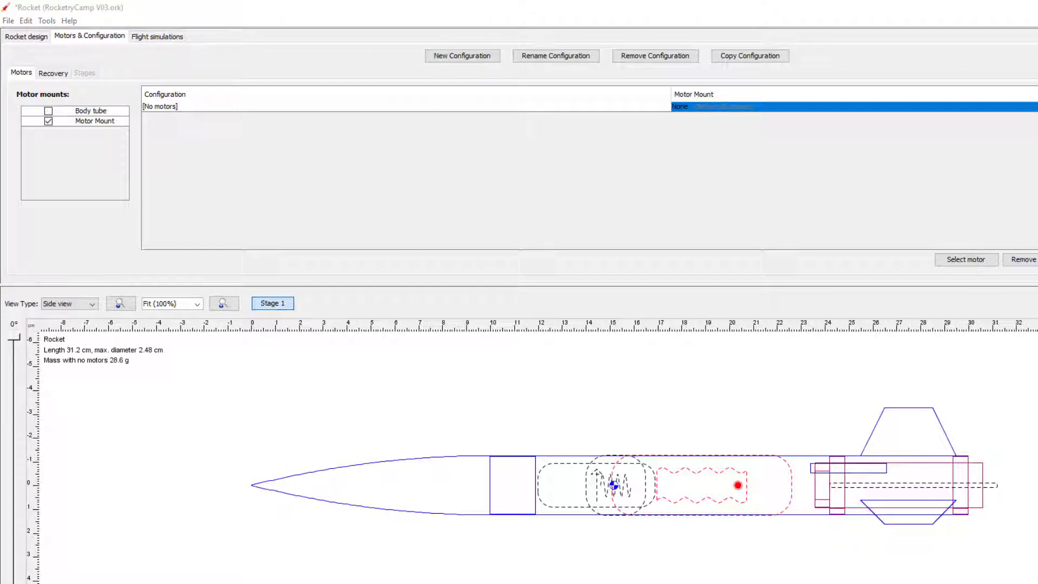
Assign the Estes B6 motor with an ejection charge delay of 4 seconds to the motor mount
{"action": "left_click_drag", "start_coordinate": [0, 145], "coordinate": [637, 129]}
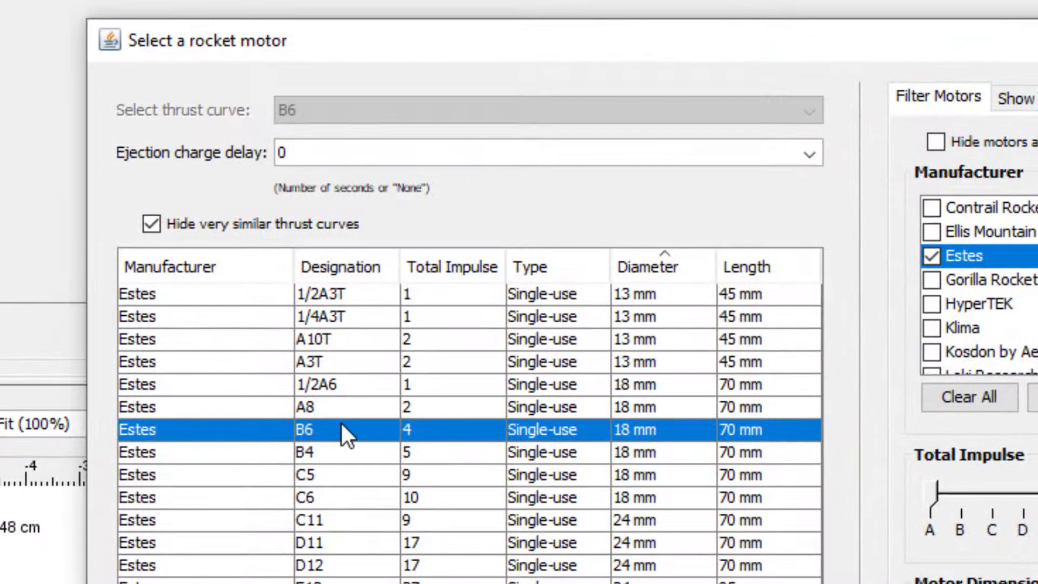
{"action": "left_click", "coordinate": [222, 430]}
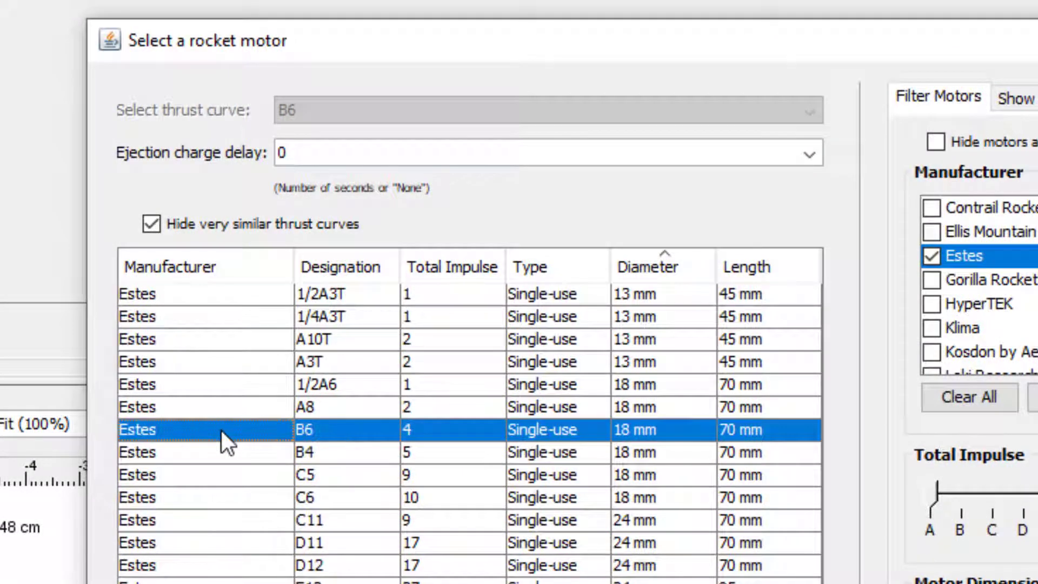
{"action": "left_click", "coordinate": [809, 154]}
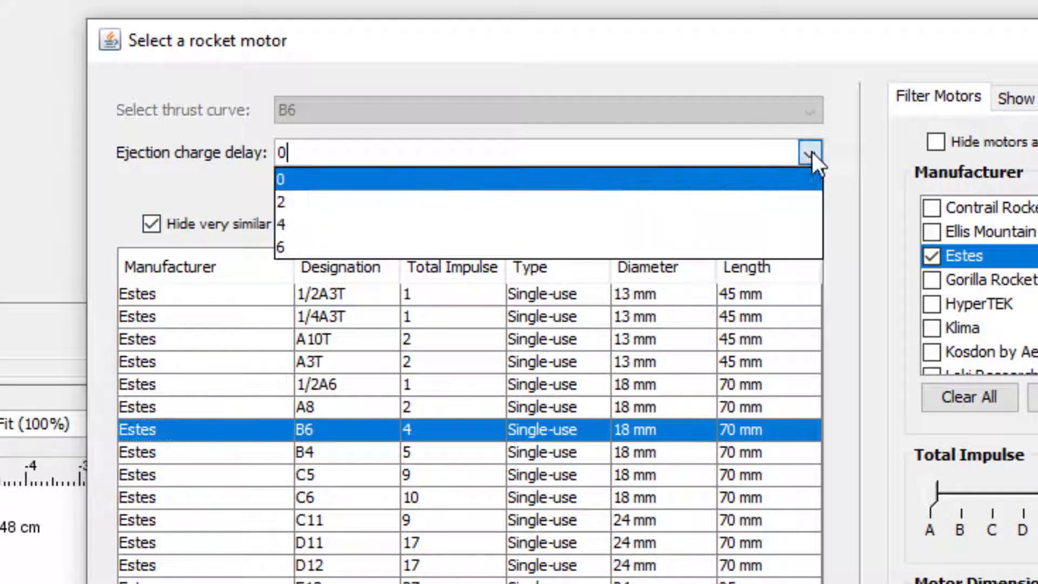
{"action": "left_click", "coordinate": [298, 226]}
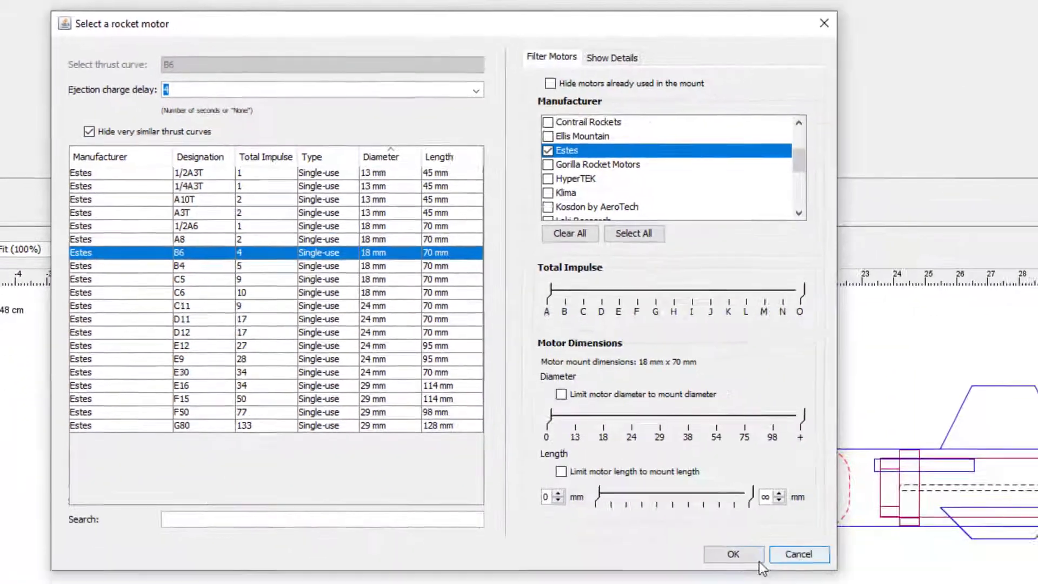
{"action": "left_click", "coordinate": [759, 562]}
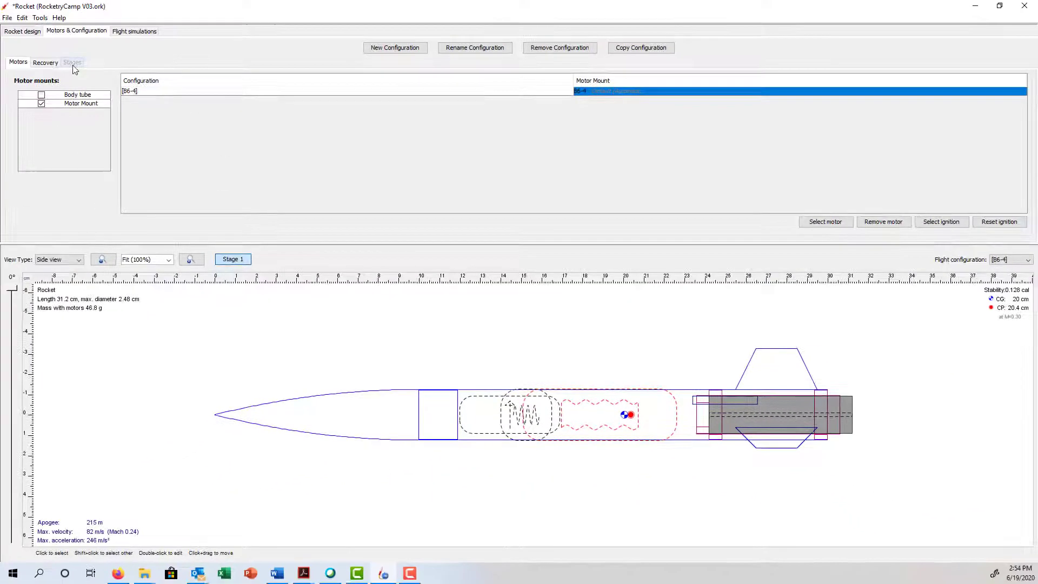
Return to the rocket design and highlight the nose cone, body tube, motor mount and freeform fin set in the drawing
{"action": "left_click", "coordinate": [22, 31]}
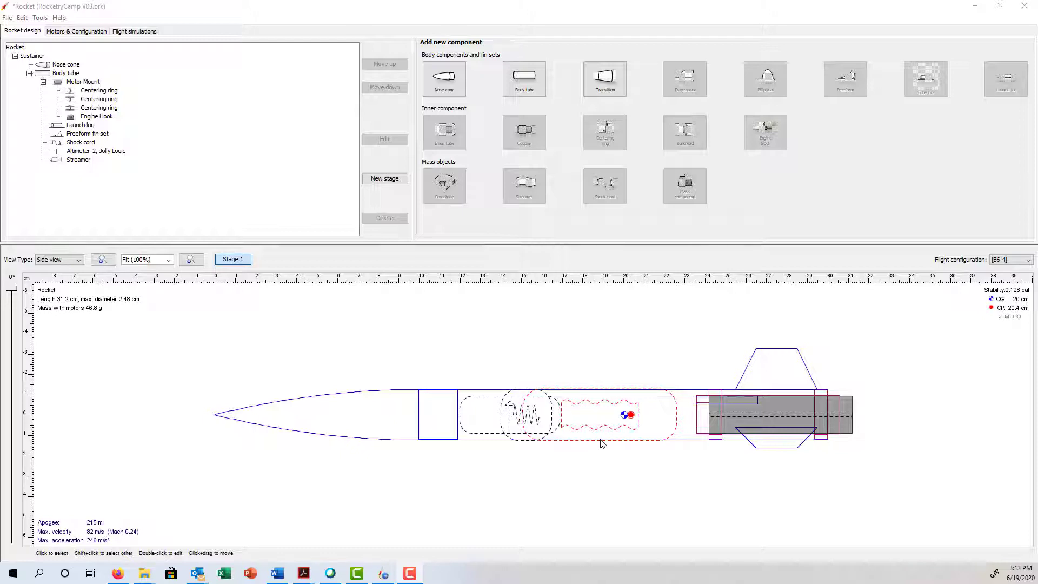
{"action": "left_click", "coordinate": [396, 443]}
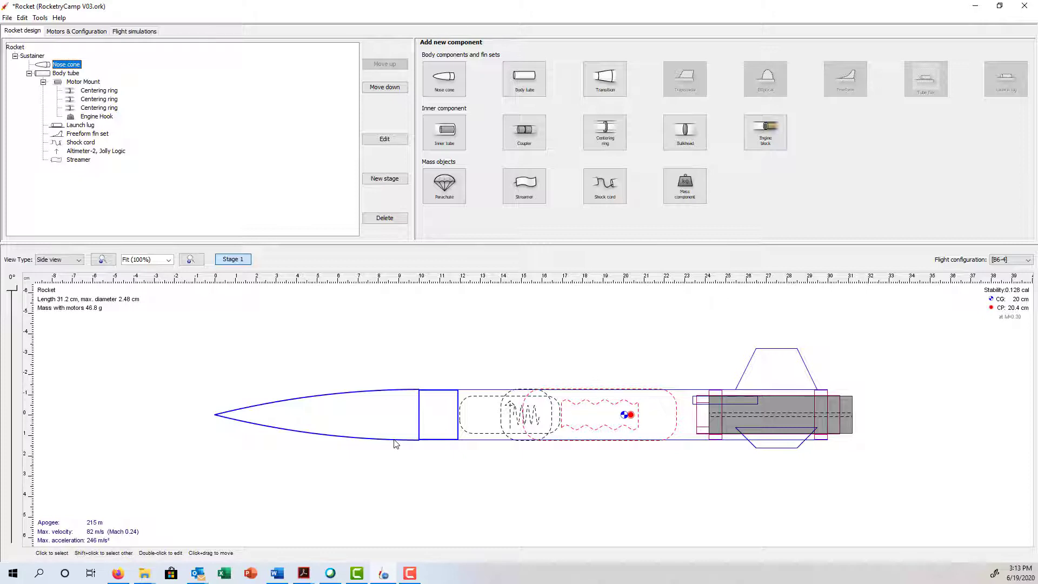
{"action": "left_click", "coordinate": [686, 441]}
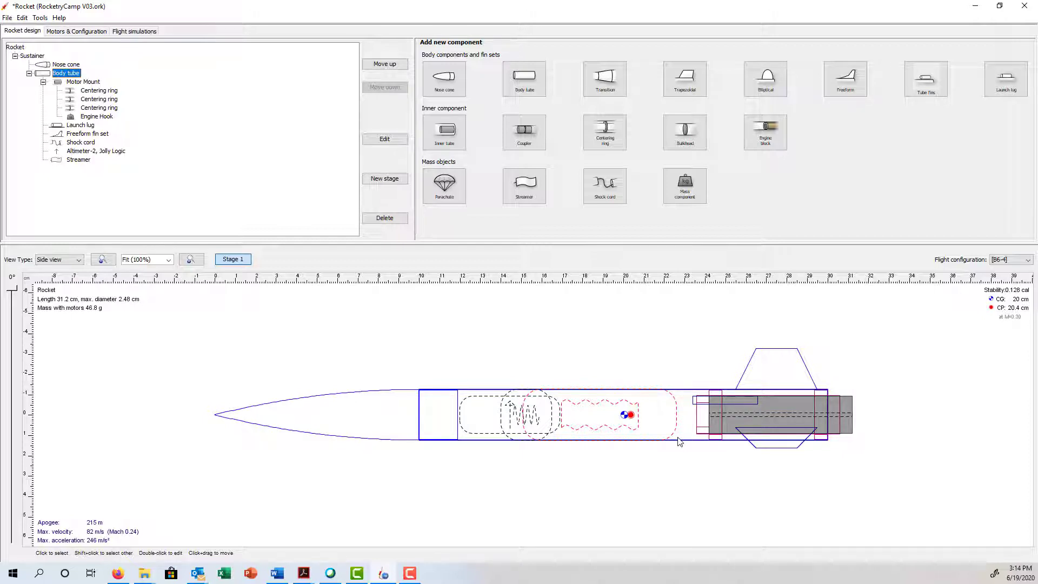
{"action": "left_click", "coordinate": [839, 436]}
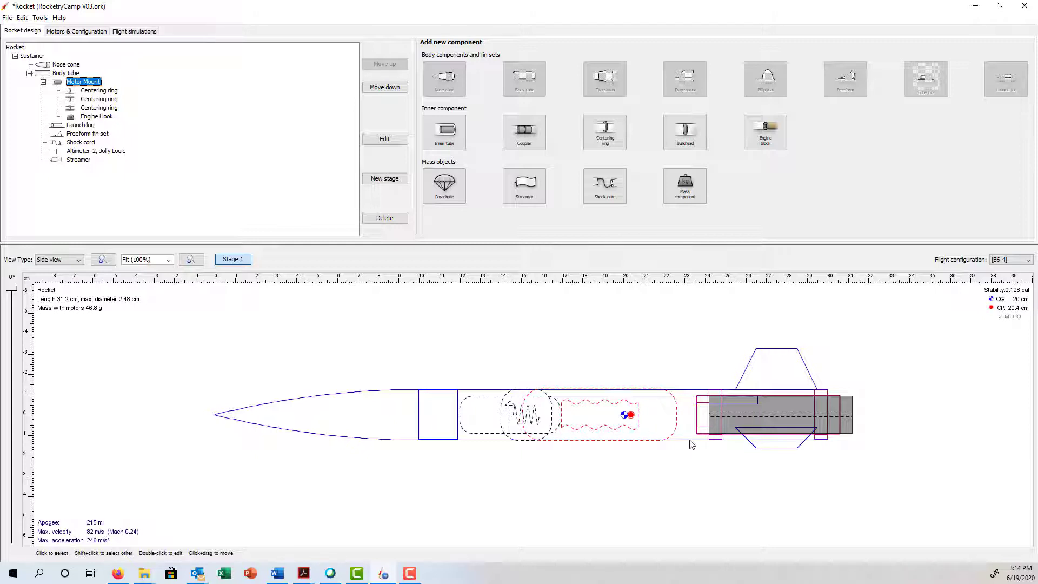
{"action": "left_click", "coordinate": [716, 436]}
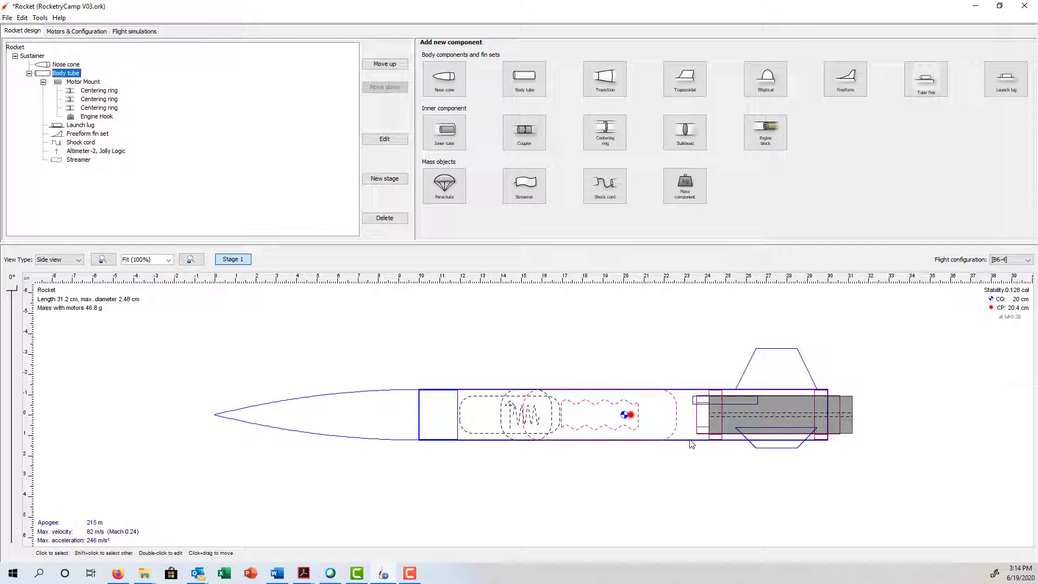
{"action": "left_click", "coordinate": [811, 378]}
{"action": "left_click", "coordinate": [811, 378]}
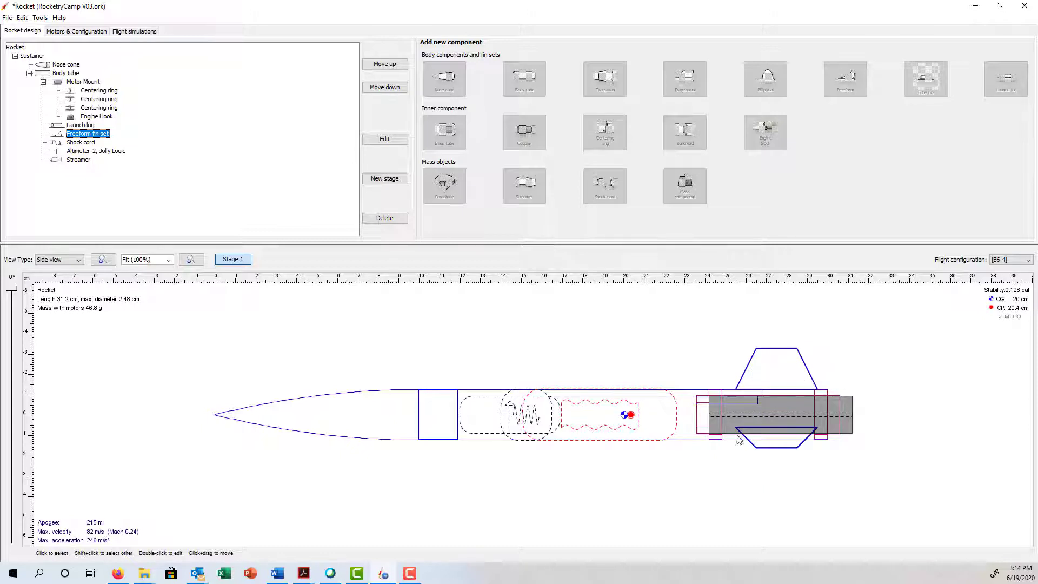
Open the body tube's configuration and place its window clear of the rocket drawing
{"action": "double_click", "coordinate": [680, 445]}
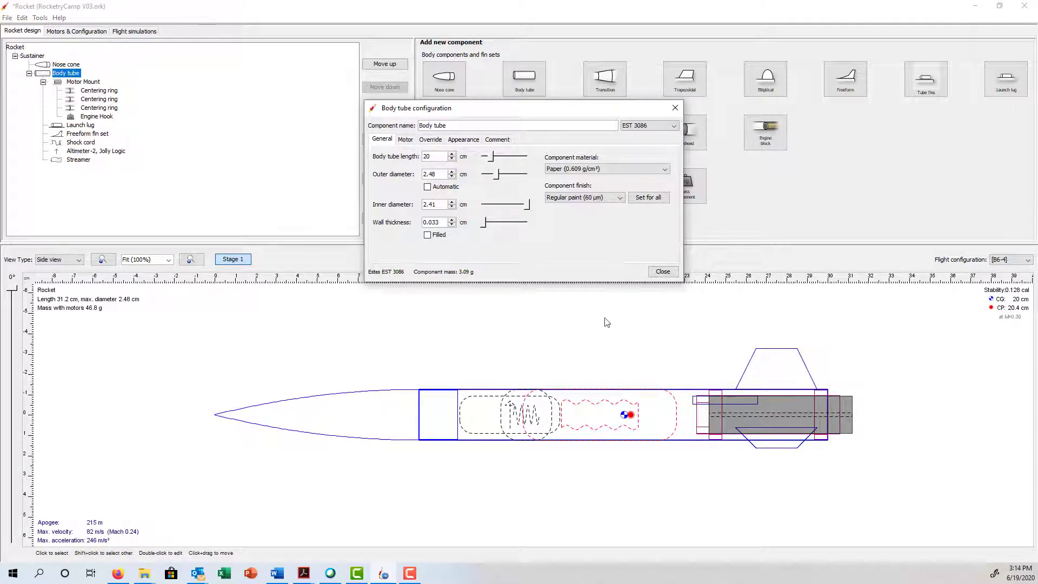
{"action": "left_click_drag", "start_coordinate": [505, 112], "coordinate": [538, 136]}
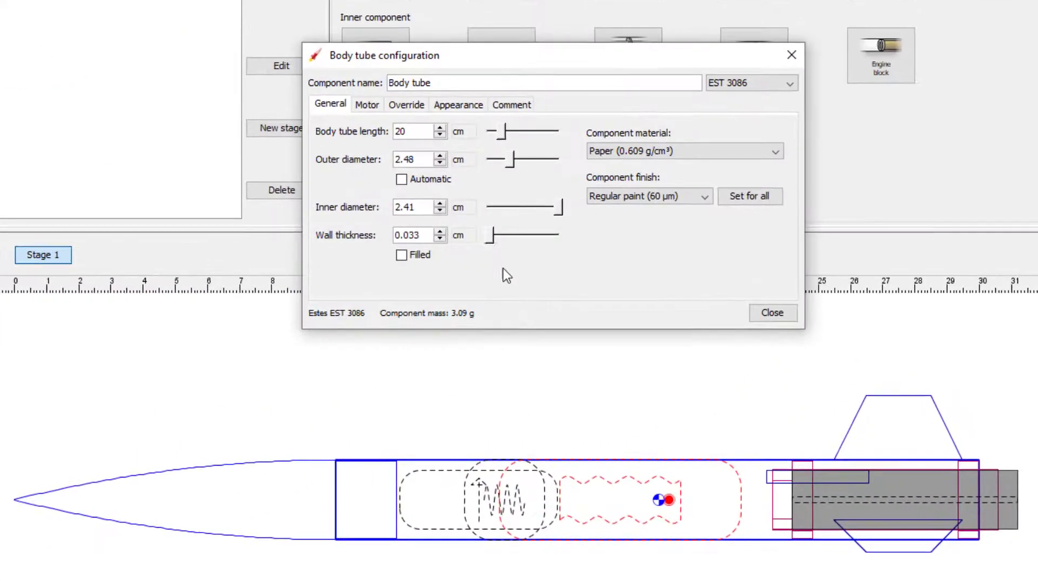
{"action": "left_click", "coordinate": [407, 132]}
{"action": "left_click_drag", "start_coordinate": [503, 133], "coordinate": [501, 138]}
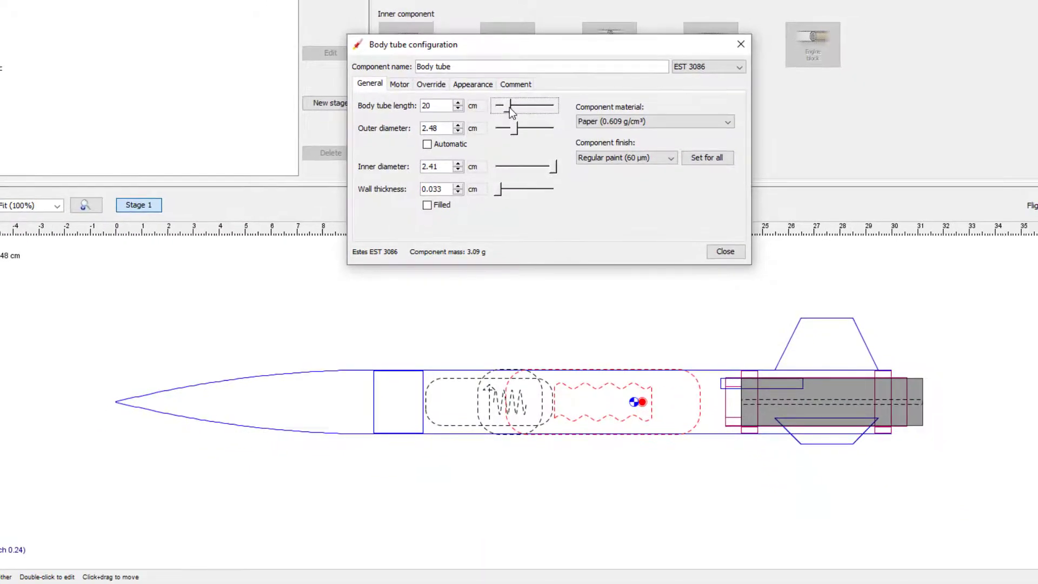
{"action": "left_click_drag", "start_coordinate": [543, 46], "coordinate": [552, 134]}
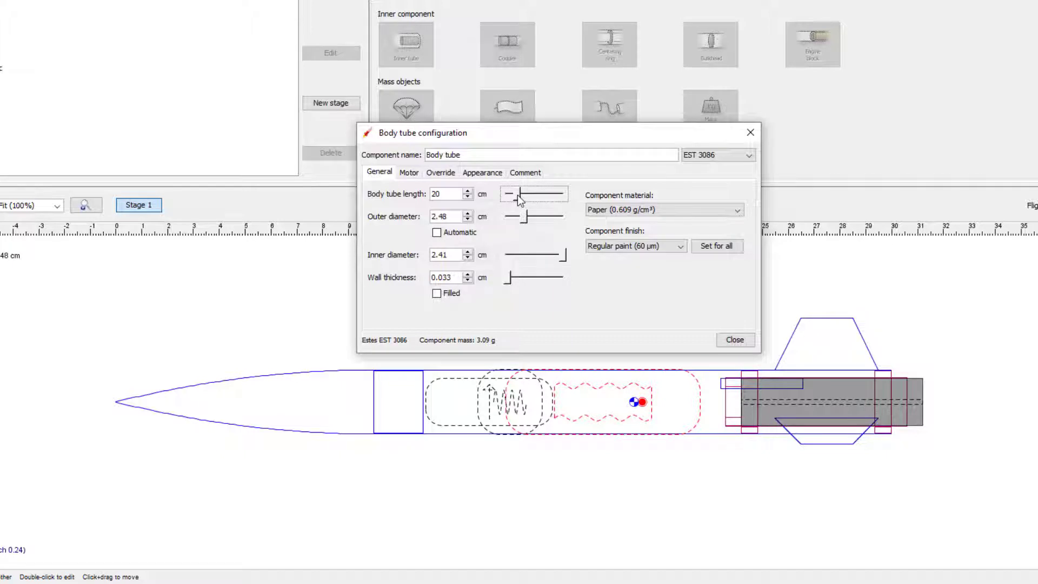
Try lengthening the body tube to 31, 30 and 35 cm in turn to compare the rocket's stability
{"action": "left_click_drag", "start_coordinate": [518, 196], "coordinate": [525, 196]}
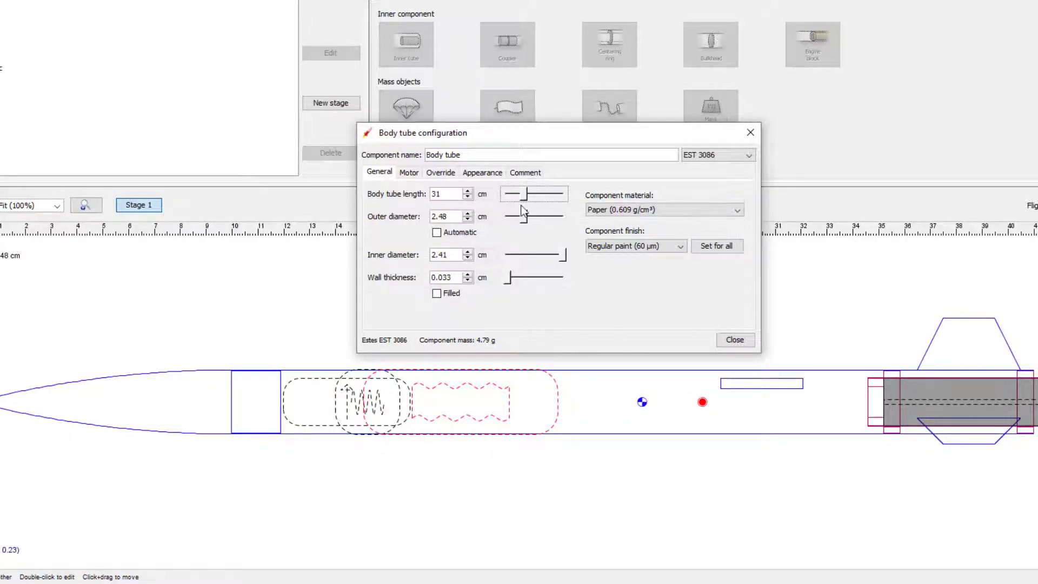
{"action": "left_click", "coordinate": [469, 192]}
{"action": "left_click", "coordinate": [468, 192]}
{"action": "left_click", "coordinate": [468, 197]}
{"action": "left_click", "coordinate": [468, 197]}
{"action": "left_click", "coordinate": [468, 197]}
{"action": "left_click_drag", "start_coordinate": [454, 194], "coordinate": [415, 198]}
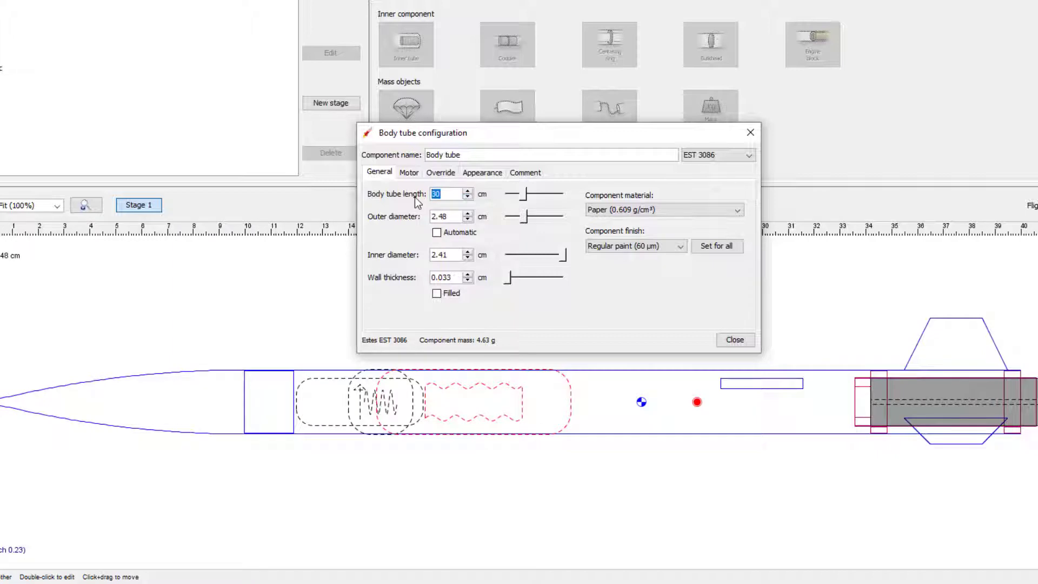
{"action": "type", "text": "35"}
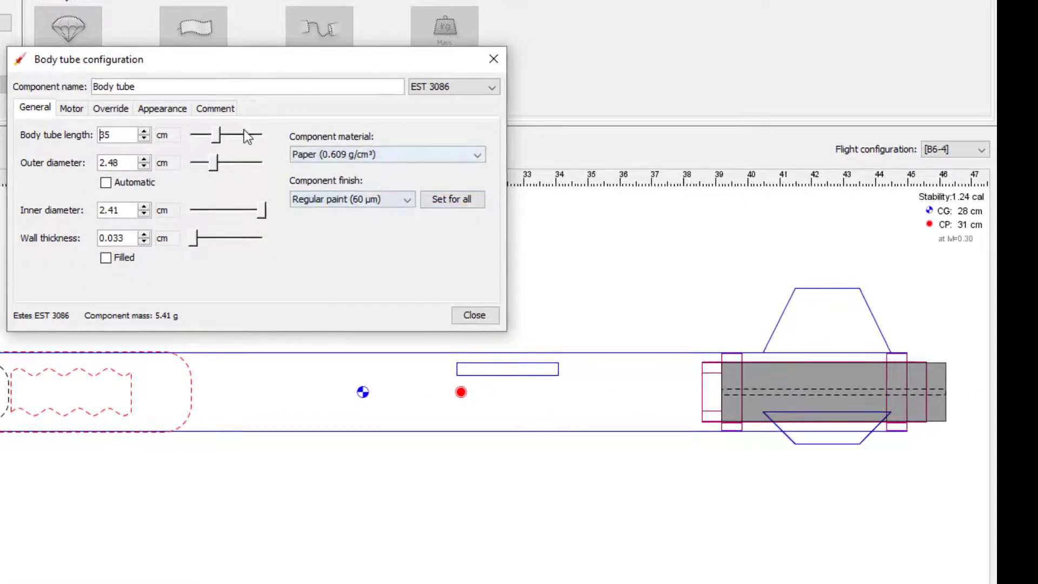
Try body tube lengths of 40, 39 and 38 cm, ending at 39 cm
{"action": "left_click_drag", "start_coordinate": [216, 134], "coordinate": [219, 135]}
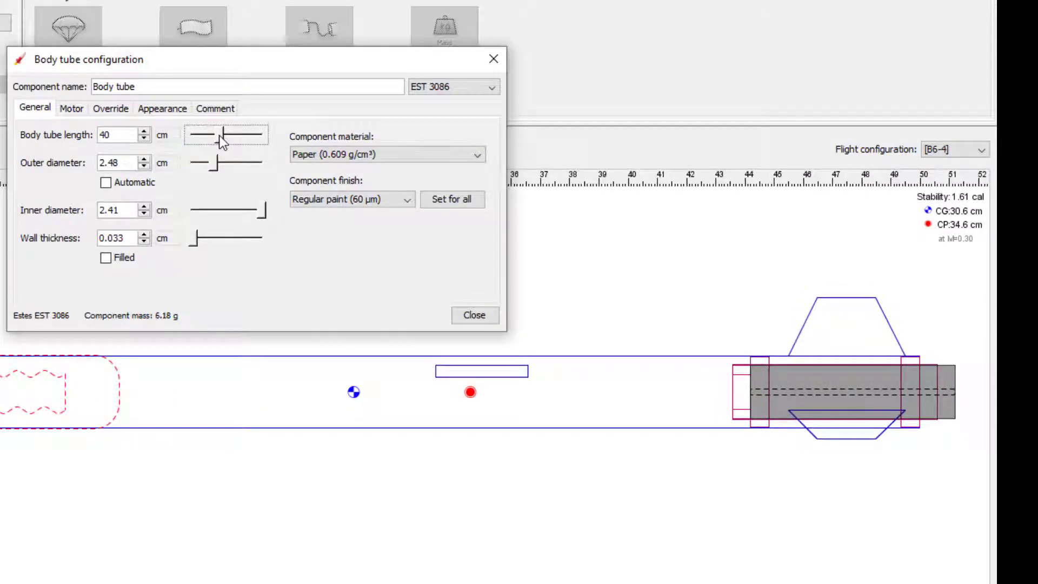
{"action": "left_click", "coordinate": [147, 141]}
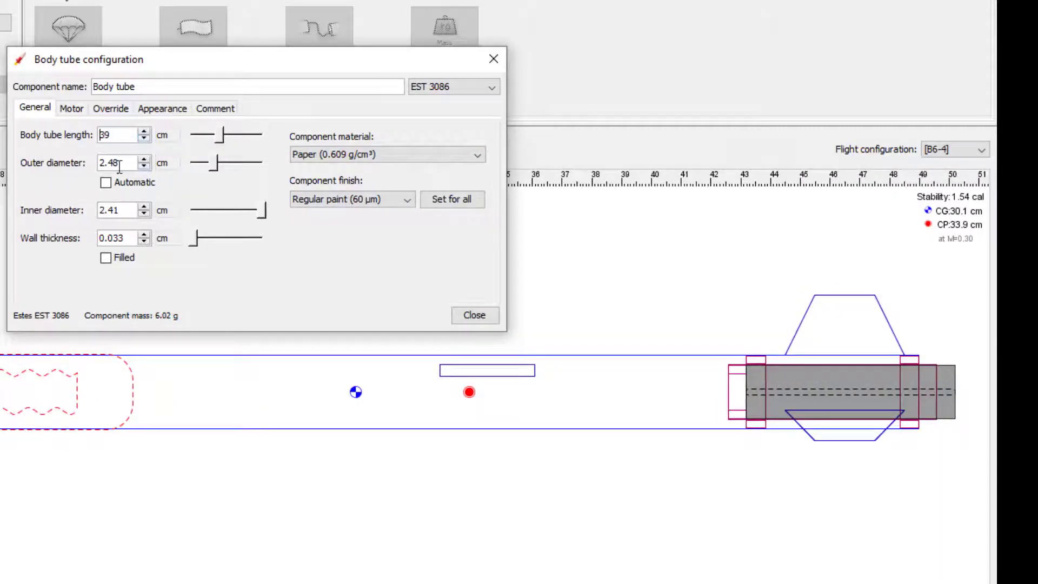
{"action": "left_click", "coordinate": [145, 142]}
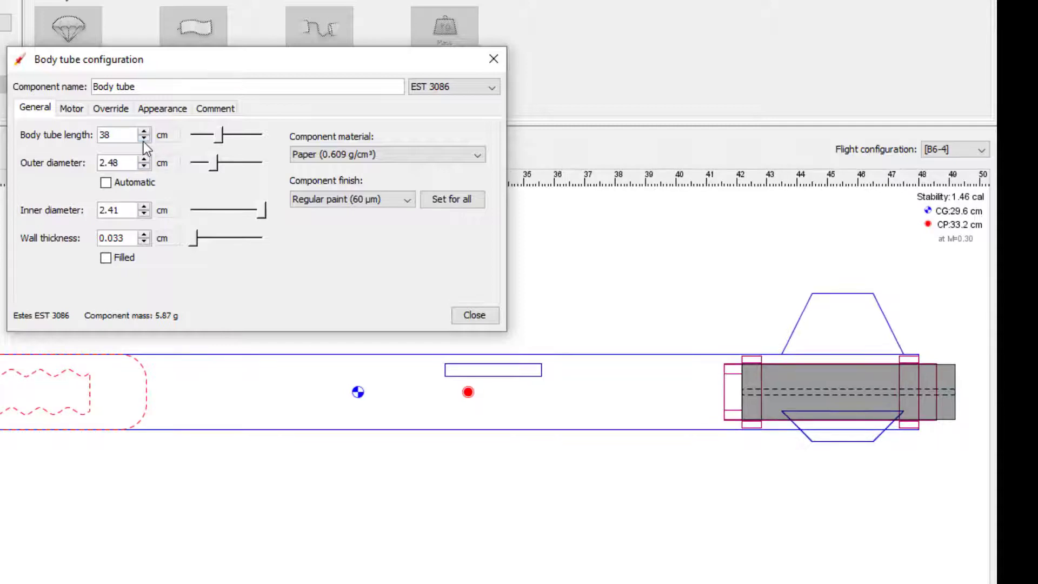
{"action": "left_click", "coordinate": [144, 131]}
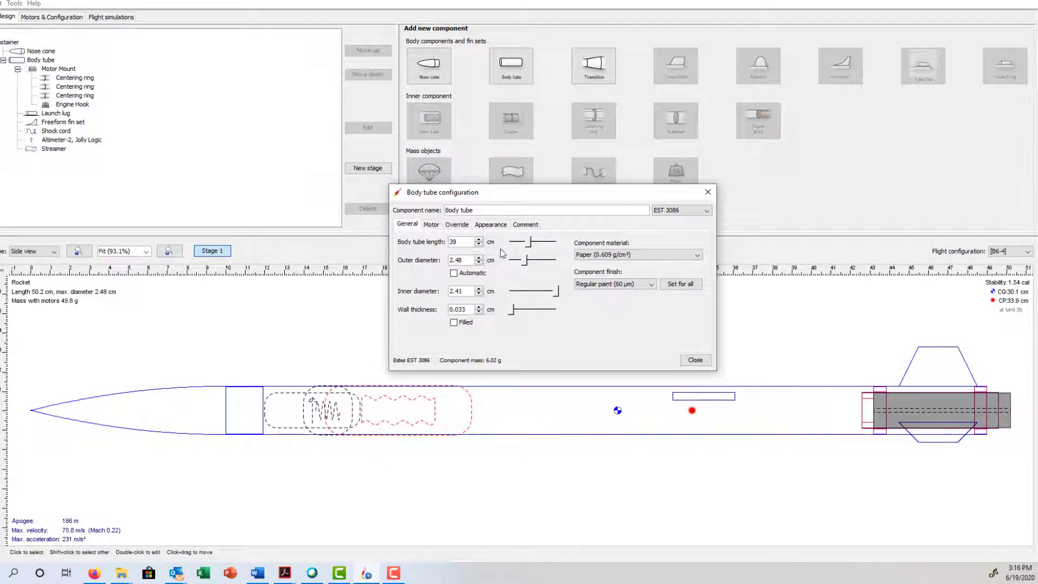
Shorten the body tube to a length of 32 cm and close its configuration
{"action": "left_click_drag", "start_coordinate": [529, 249], "coordinate": [526, 248]}
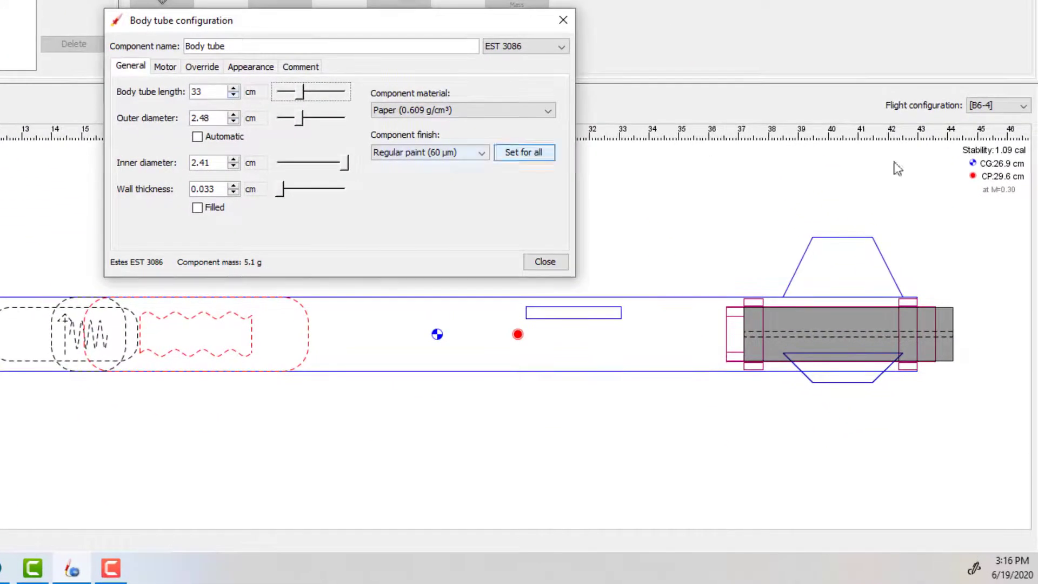
{"action": "left_click", "coordinate": [234, 95]}
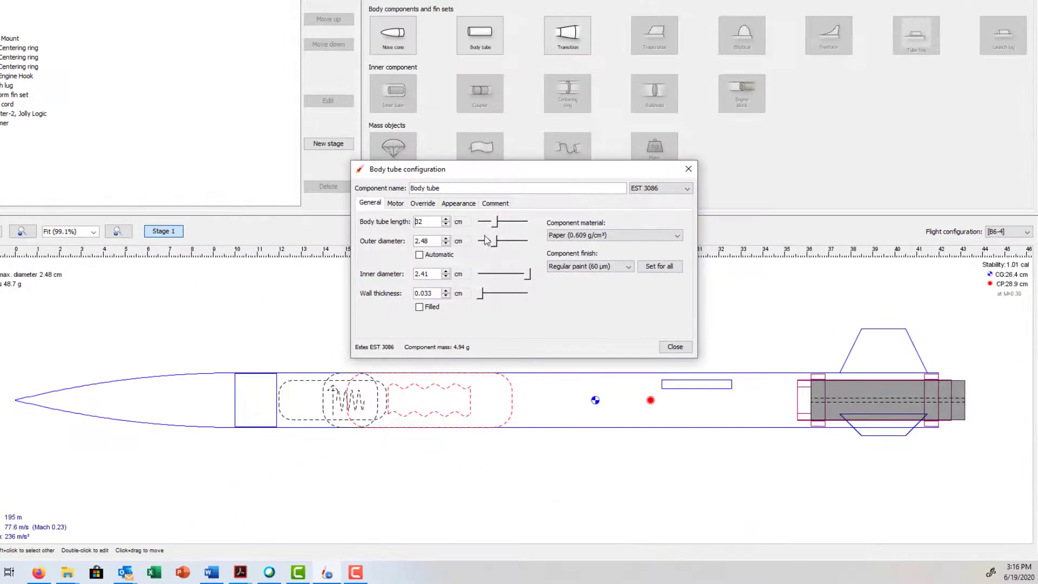
{"action": "left_click", "coordinate": [676, 348]}
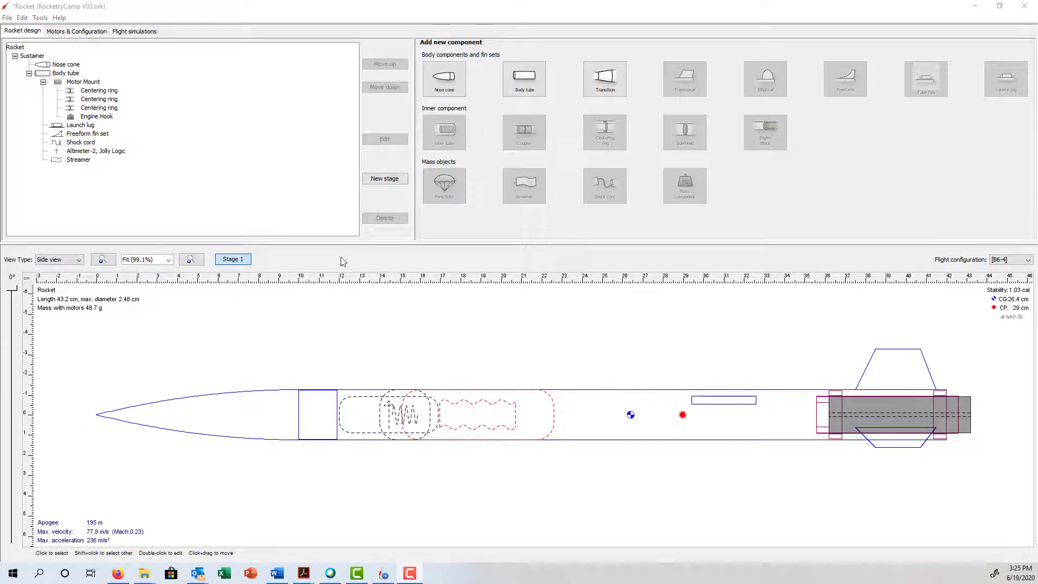
Open the freeform fin set's configuration and place its window clear of the fins in the drawing
{"action": "left_click", "coordinate": [923, 359]}
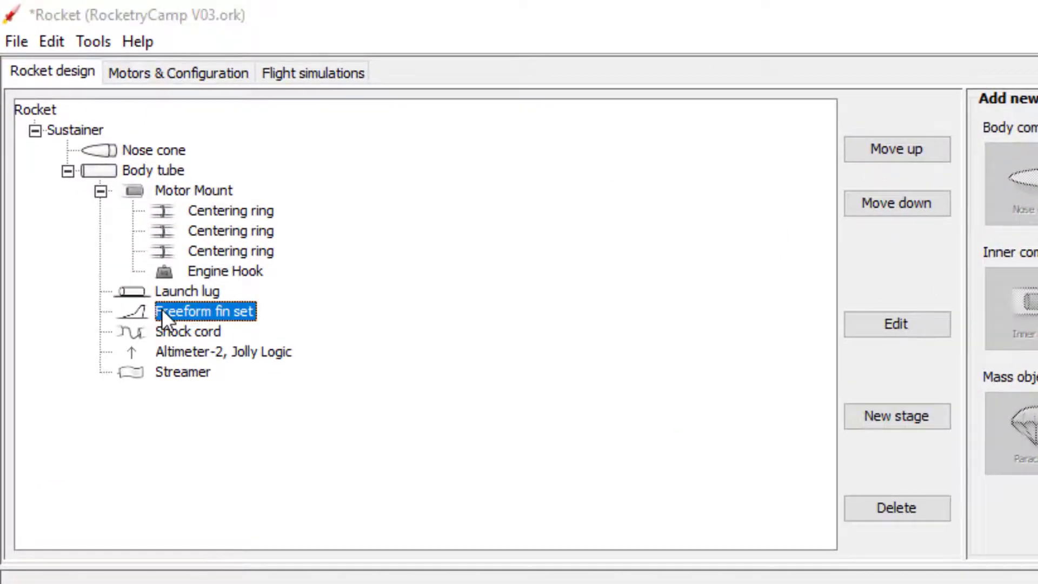
{"action": "double_click", "coordinate": [161, 310]}
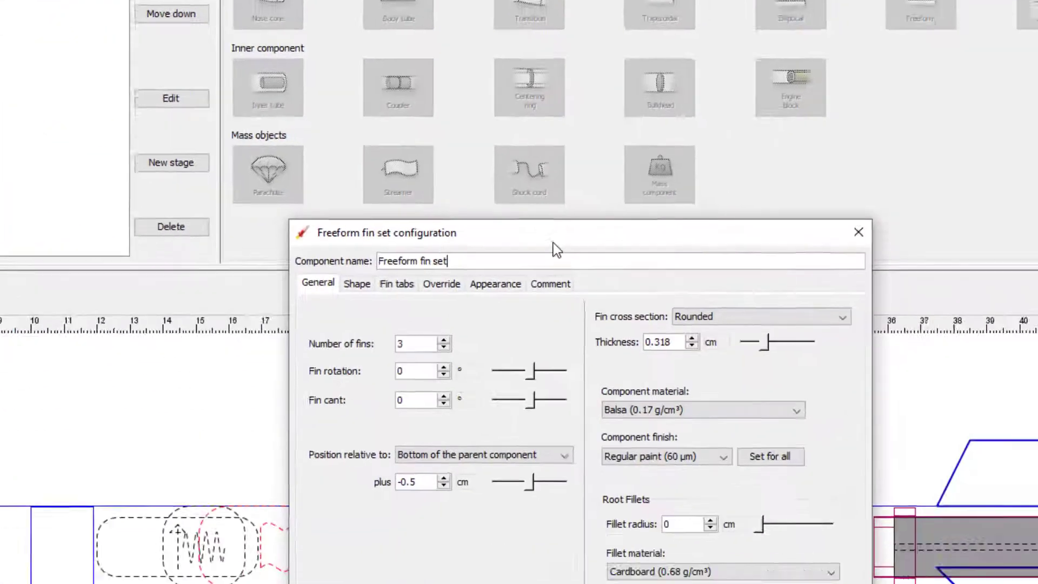
{"action": "left_click_drag", "start_coordinate": [554, 242], "coordinate": [601, 87]}
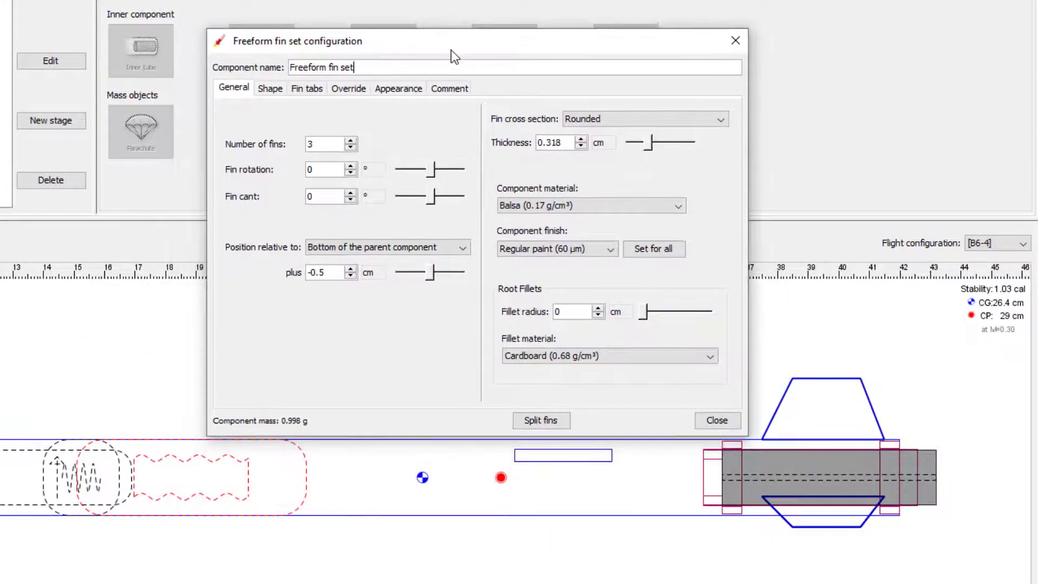
{"action": "left_click_drag", "start_coordinate": [451, 50], "coordinate": [450, 50]}
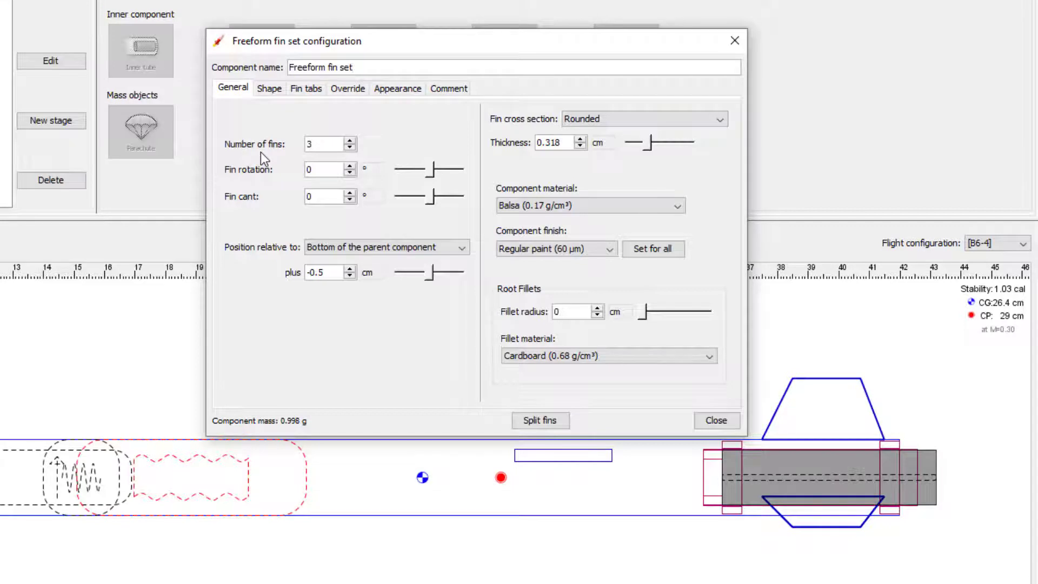
Switch the number of fins between 4 and 3 to compare the rocket's stability, ending with 3 fins
{"action": "left_click", "coordinate": [350, 141]}
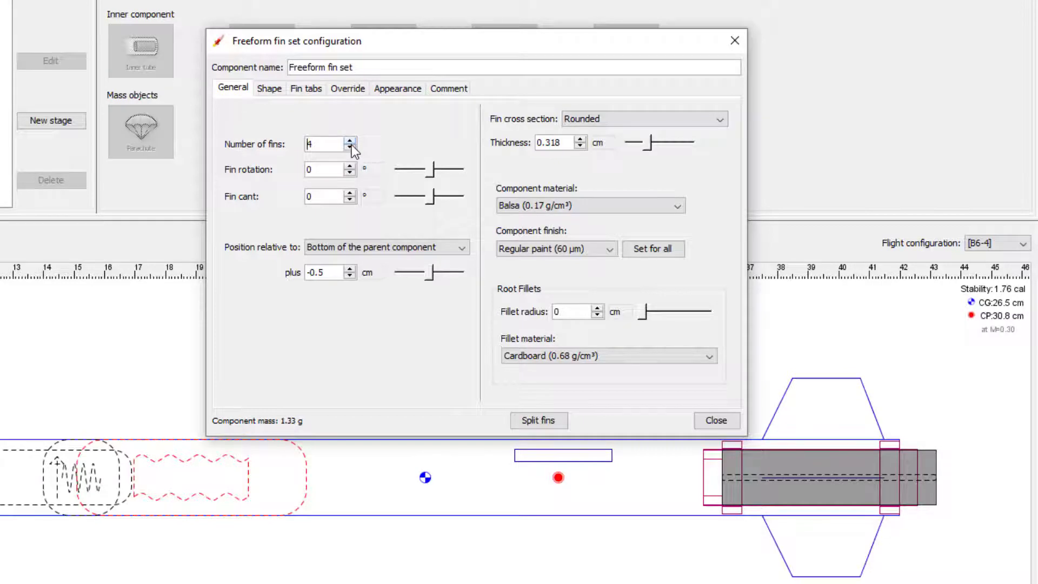
{"action": "left_click", "coordinate": [350, 141]}
{"action": "left_click", "coordinate": [350, 148]}
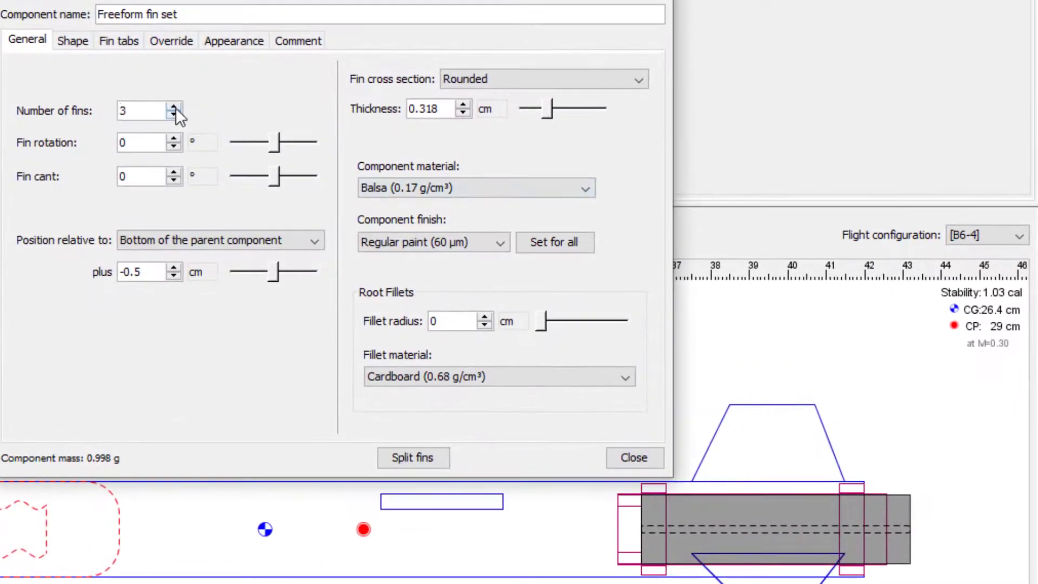
{"action": "left_click", "coordinate": [350, 140]}
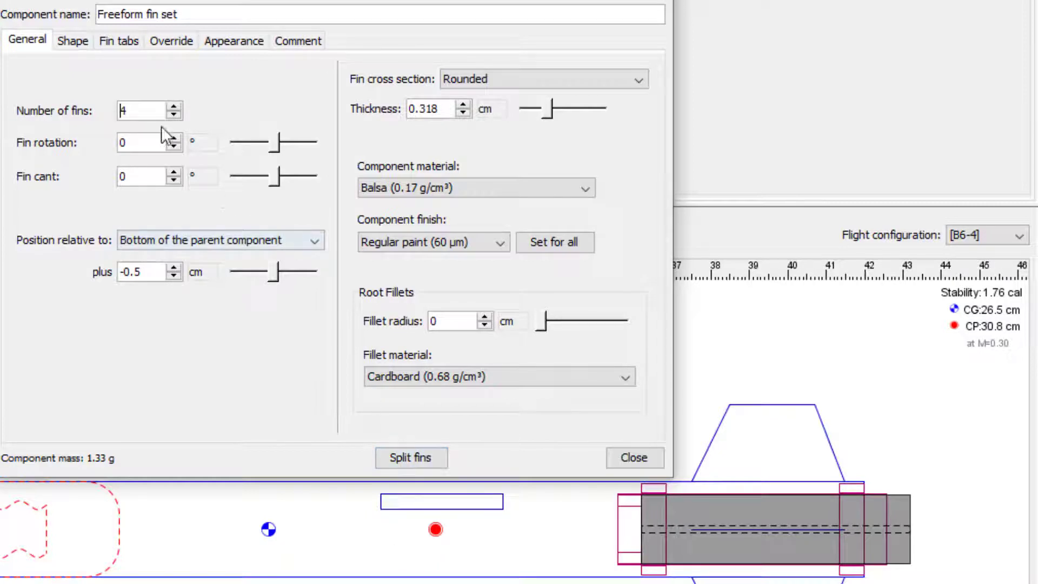
{"action": "left_click", "coordinate": [174, 115]}
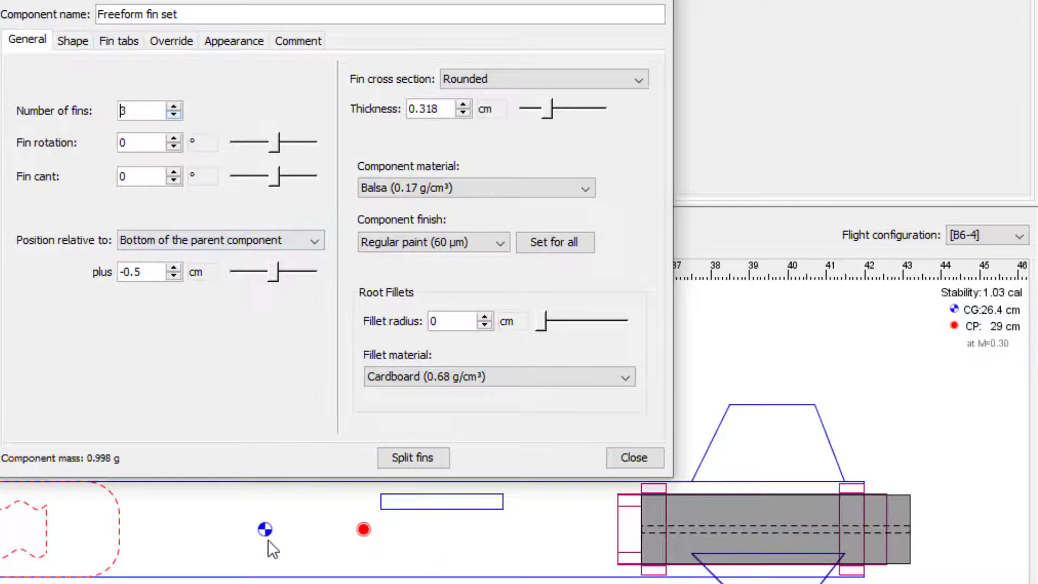
{"action": "left_click", "coordinate": [173, 106]}
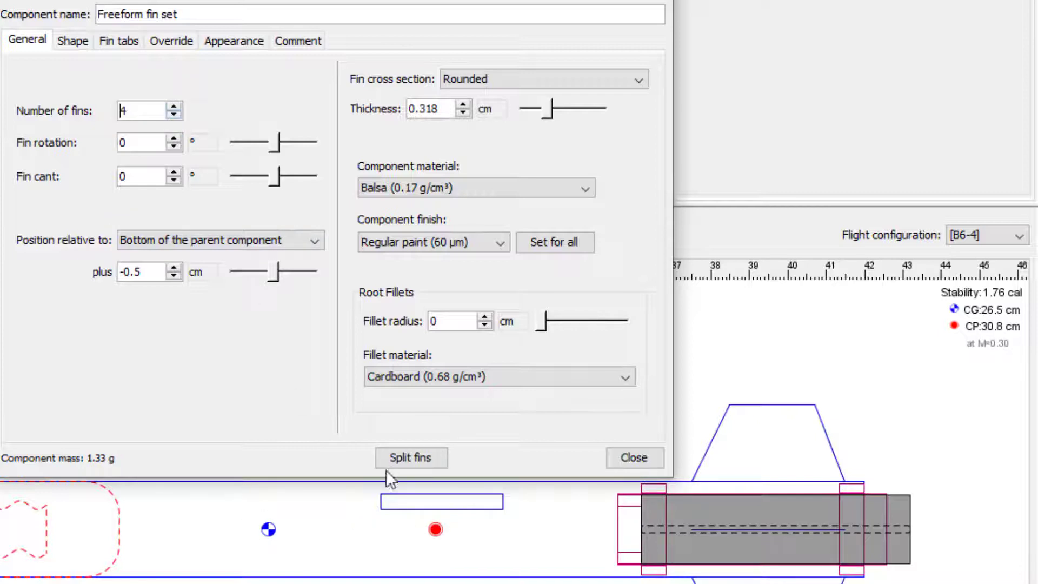
{"action": "left_click", "coordinate": [174, 114]}
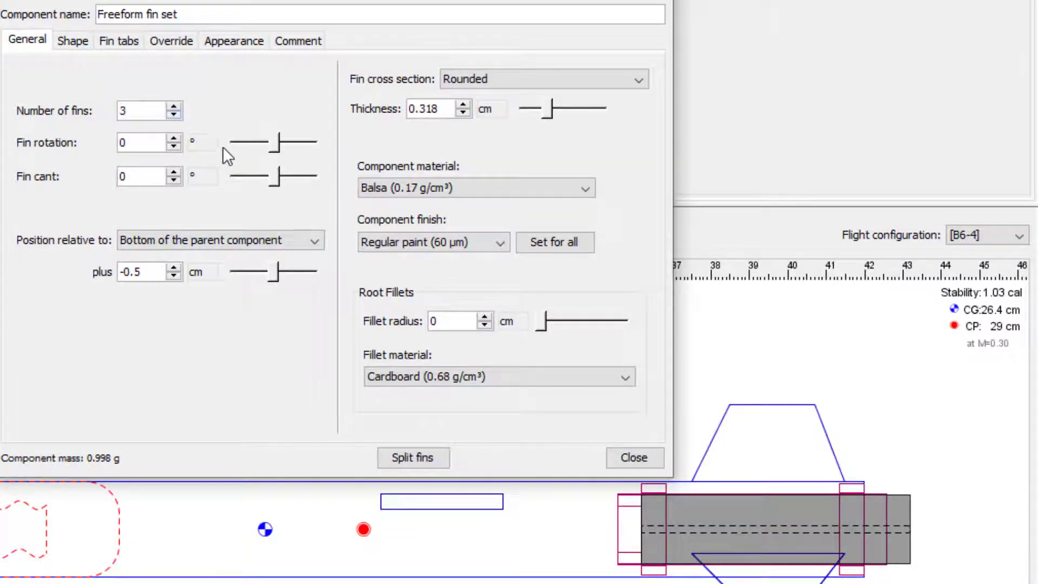
Reshape the fin outline into a swept-back form by moving its two outer points to about (2.7, 1.11) and (5.85, 2.8) cm
{"action": "left_click", "coordinate": [62, 43]}
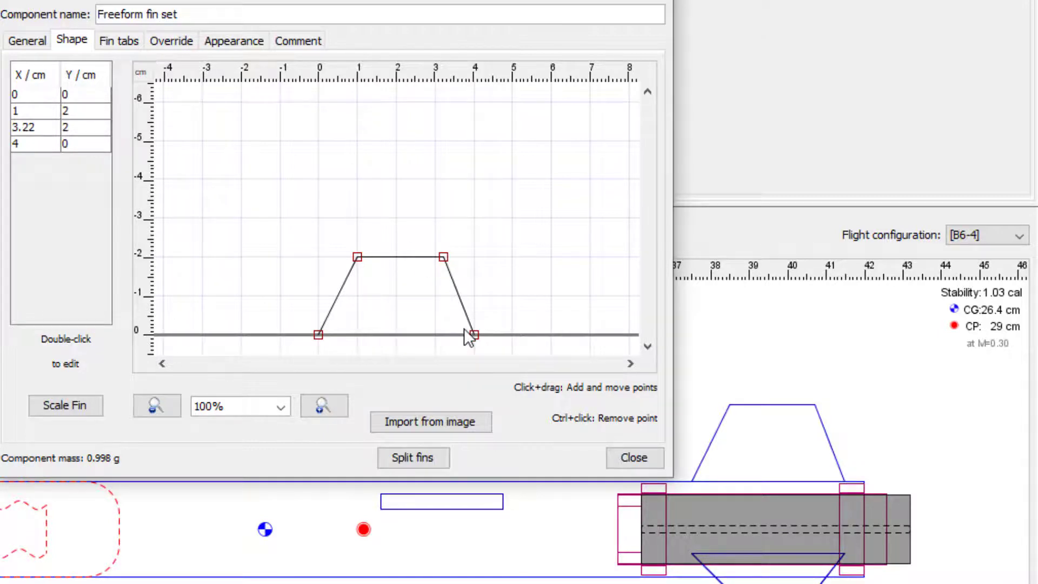
{"action": "left_click_drag", "start_coordinate": [446, 256], "coordinate": [497, 244]}
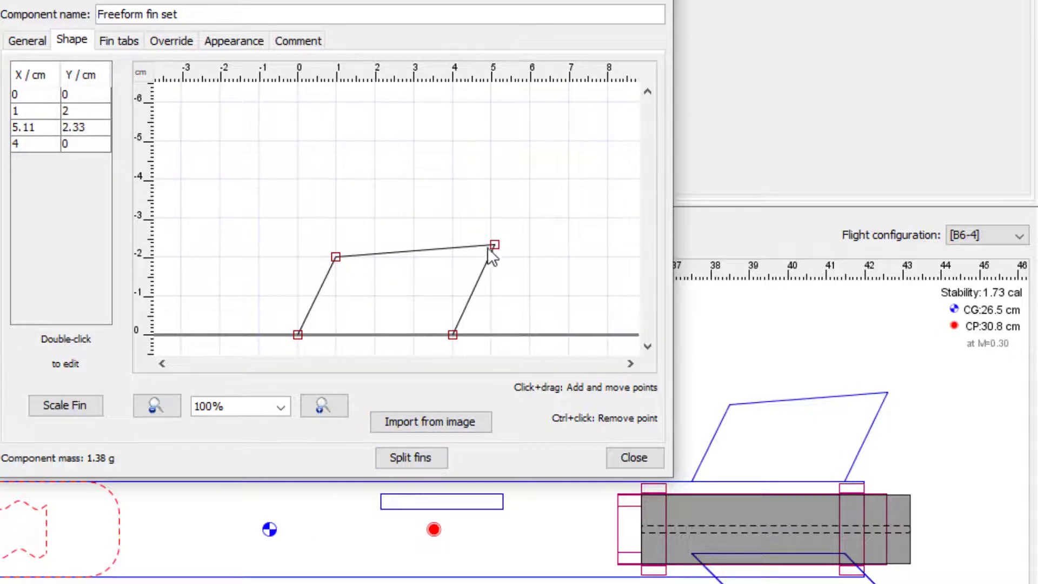
{"action": "left_click_drag", "start_coordinate": [495, 244], "coordinate": [494, 219]}
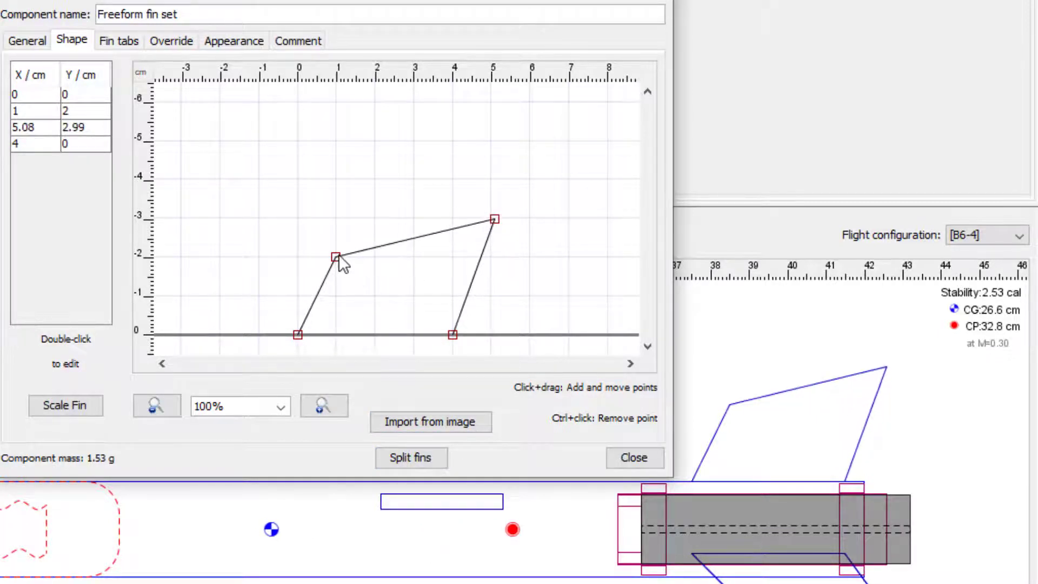
{"action": "left_click_drag", "start_coordinate": [336, 255], "coordinate": [397, 304]}
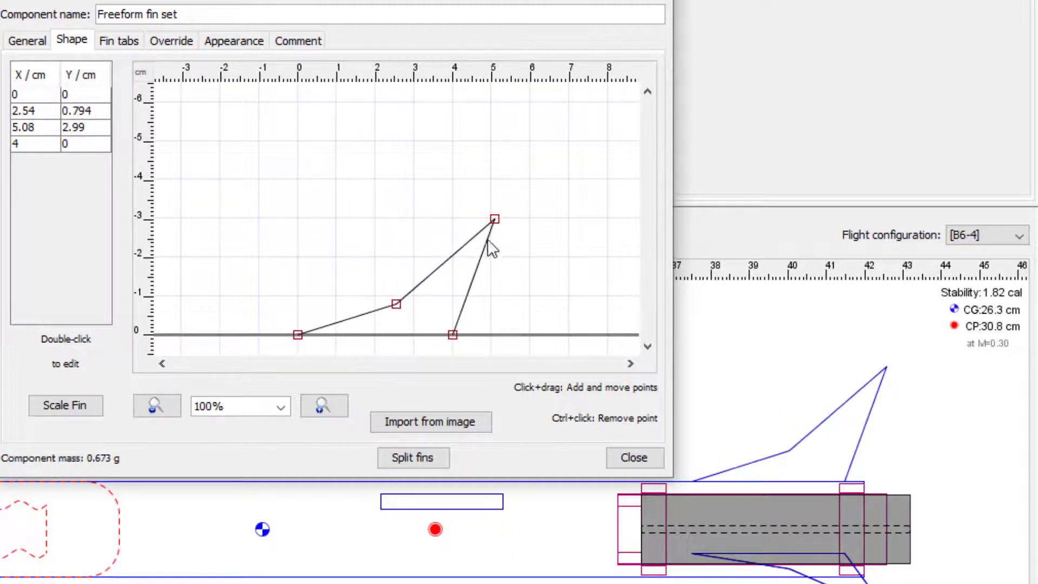
{"action": "left_click_drag", "start_coordinate": [494, 219], "coordinate": [511, 225]}
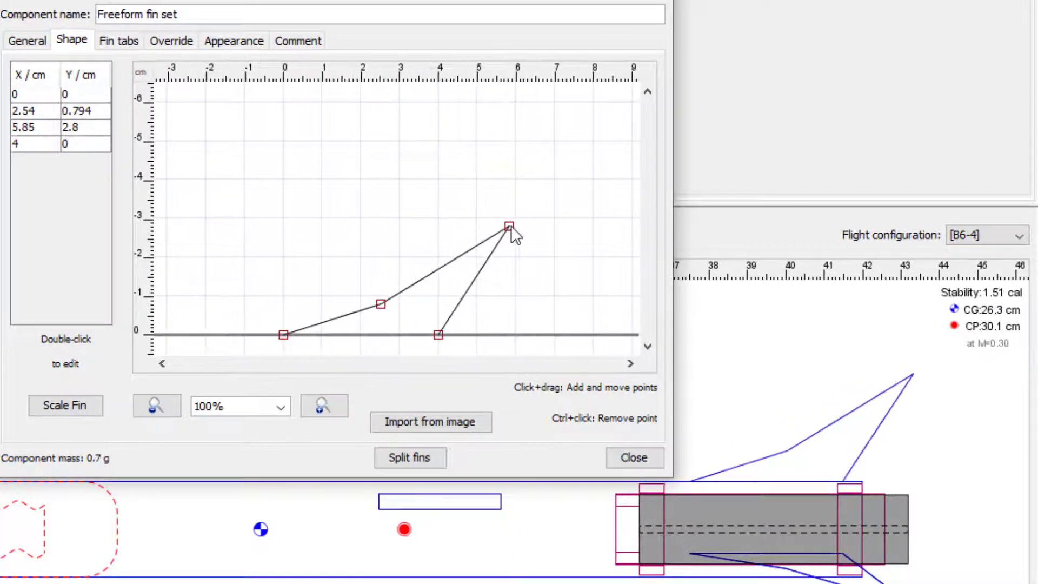
{"action": "mouse_move", "coordinate": [381, 304]}
{"action": "left_mouse_down"}
{"action": "mouse_move", "coordinate": [372, 249]}
{"action": "mouse_move", "coordinate": [389, 292]}
{"action": "left_mouse_up"}
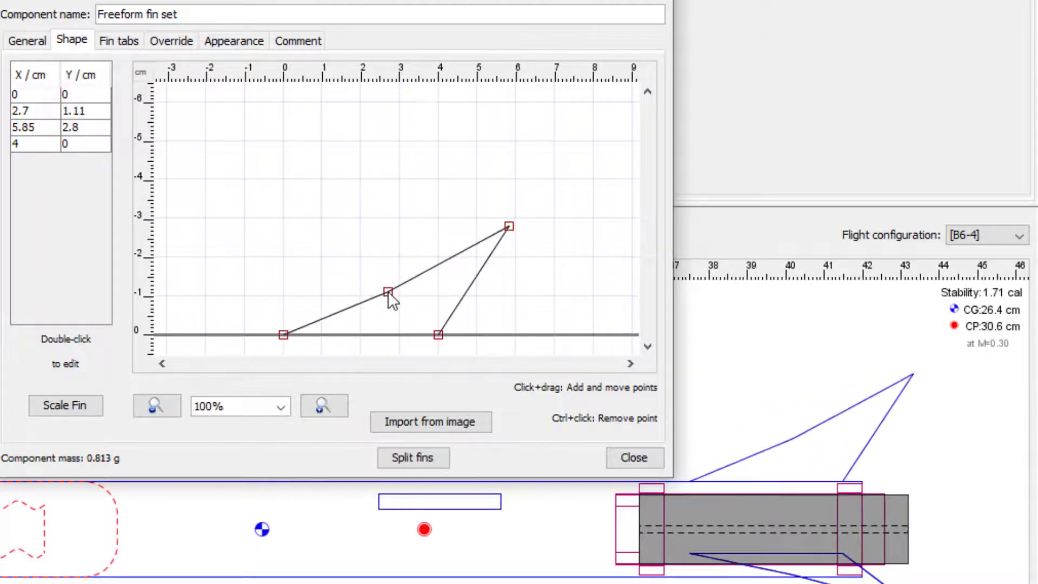
Add a point to the fin's leading edge and form a short tip edge between about (5.32, 1.93) and (5.33, 1.08) cm
{"action": "left_click", "coordinate": [434, 267]}
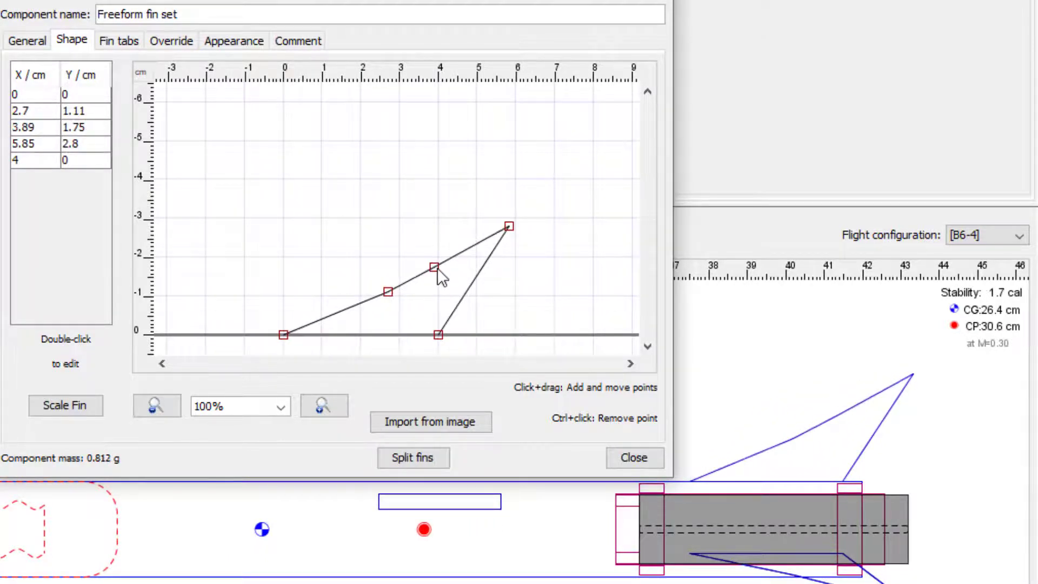
{"action": "left_click_drag", "start_coordinate": [433, 267], "coordinate": [446, 226]}
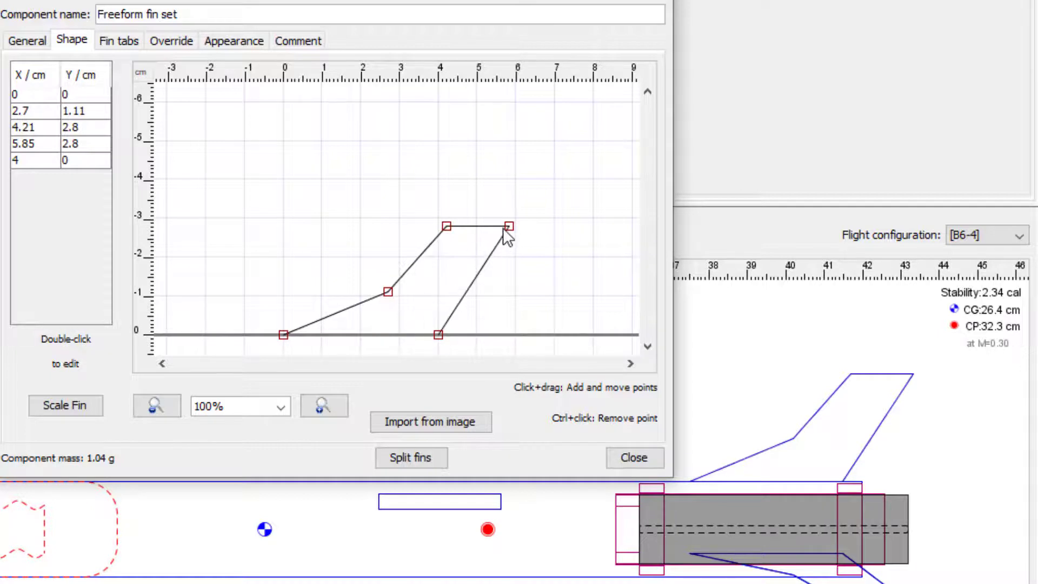
{"action": "left_click_drag", "start_coordinate": [508, 225], "coordinate": [501, 292]}
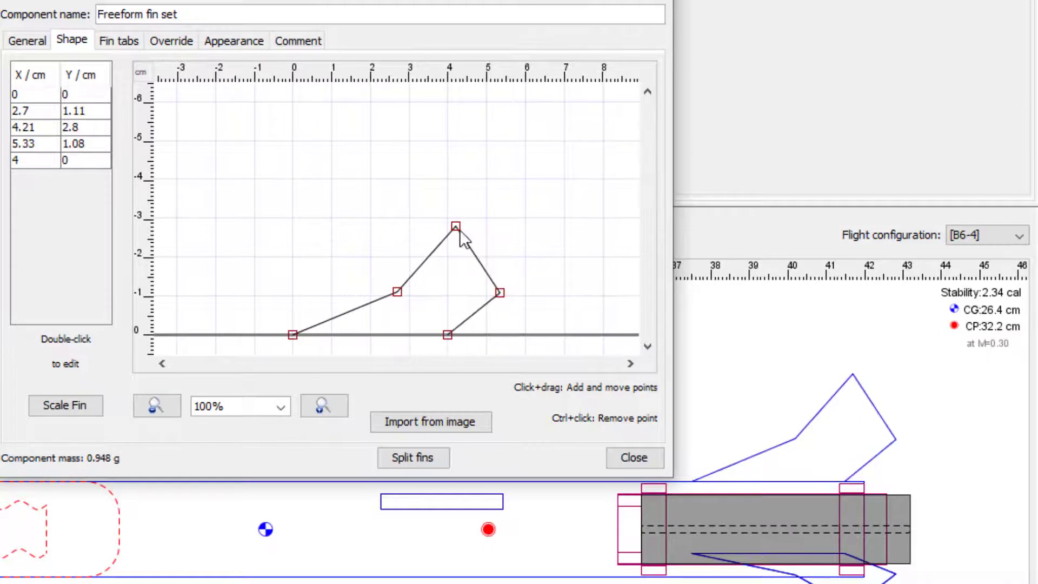
{"action": "left_click_drag", "start_coordinate": [456, 227], "coordinate": [500, 261]}
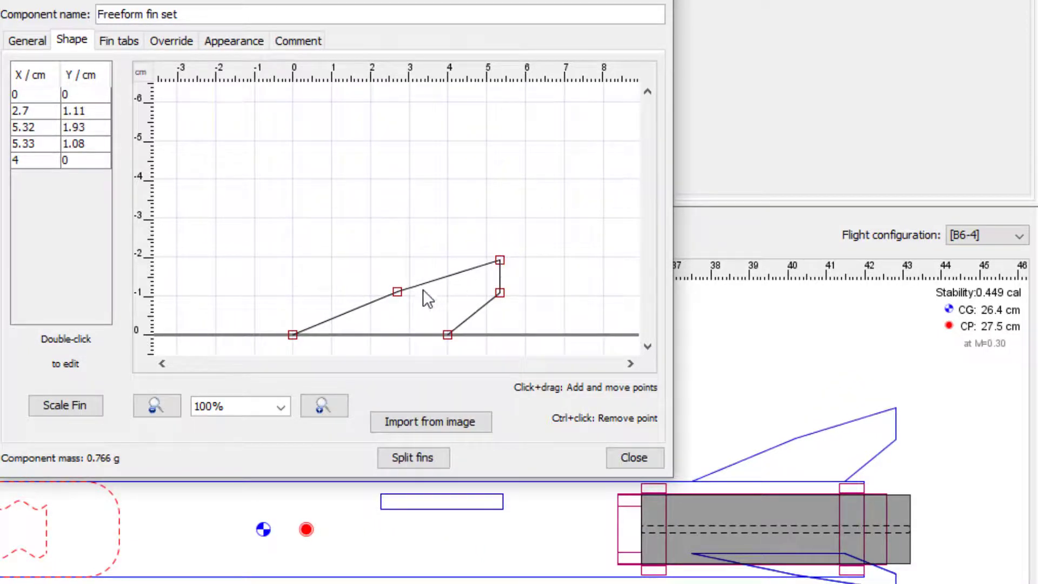
Refine the fin outline by moving its leading-edge point to about (3.04, 1.69) and its tip points to about (5.82, 2.33) and (5.85, 1.11) cm
{"action": "mouse_move", "coordinate": [397, 293]}
{"action": "left_mouse_down"}
{"action": "mouse_move", "coordinate": [399, 312]}
{"action": "mouse_move", "coordinate": [391, 280]}
{"action": "left_mouse_up"}
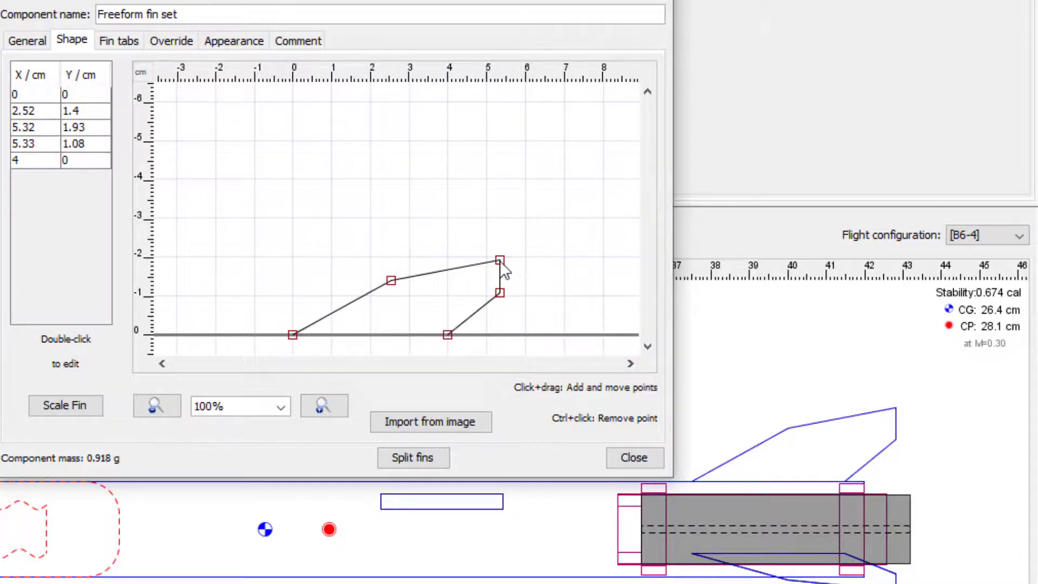
{"action": "left_click_drag", "start_coordinate": [498, 258], "coordinate": [510, 248]}
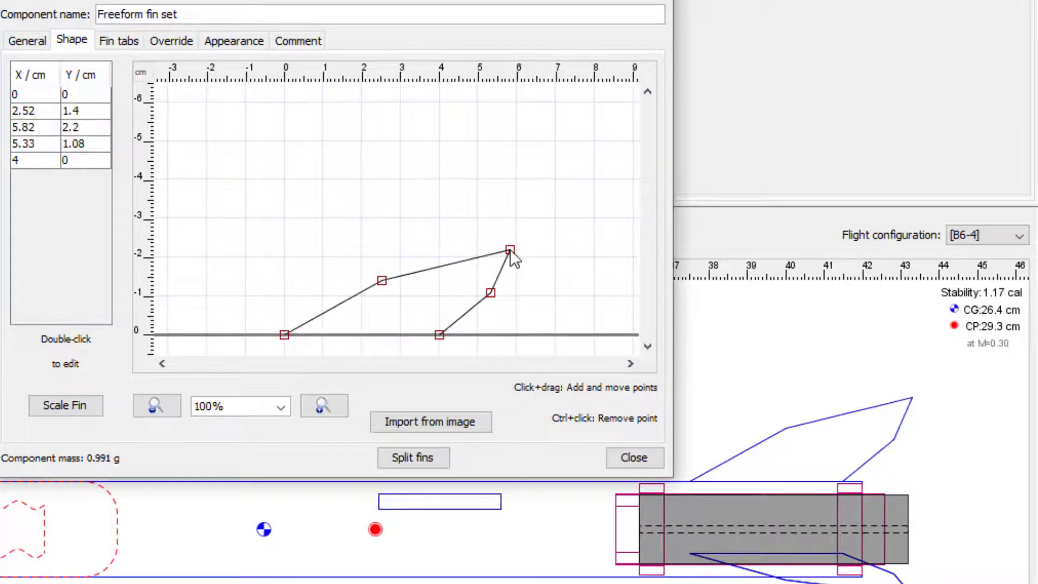
{"action": "left_click_drag", "start_coordinate": [489, 291], "coordinate": [511, 291]}
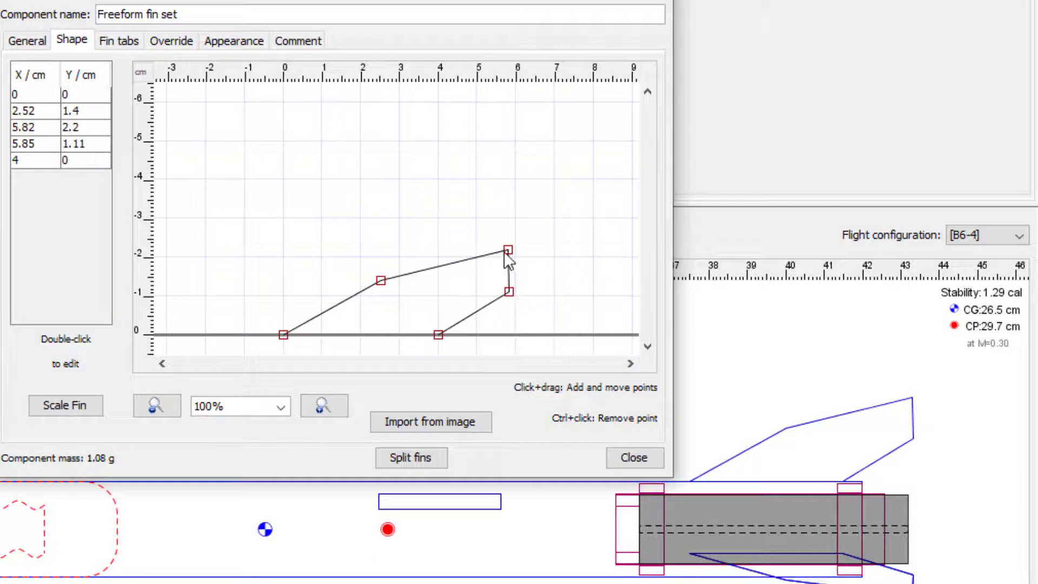
{"action": "left_click_drag", "start_coordinate": [506, 248], "coordinate": [509, 242]}
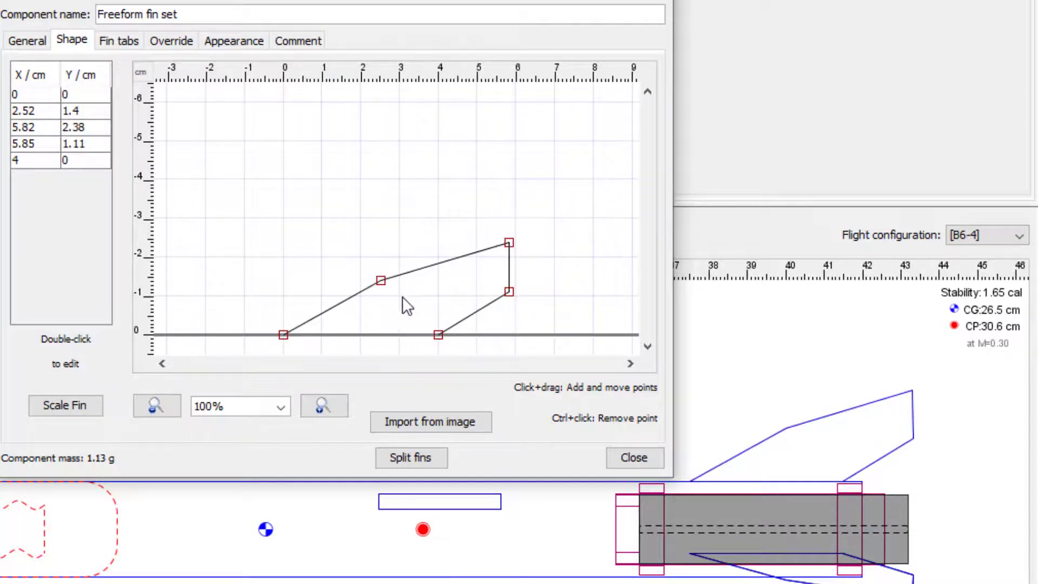
{"action": "left_click_drag", "start_coordinate": [381, 280], "coordinate": [401, 269]}
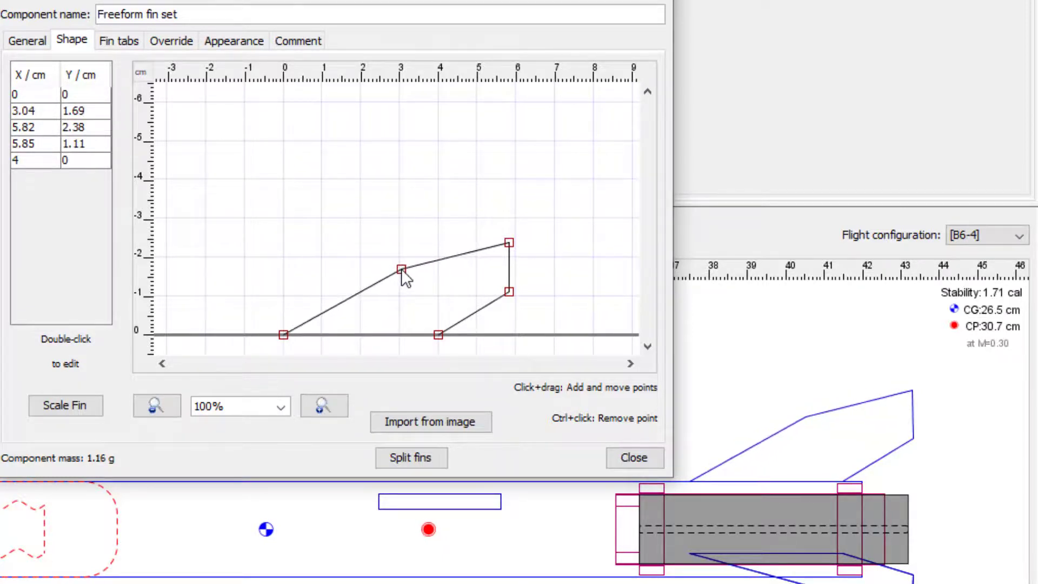
{"action": "left_click_drag", "start_coordinate": [508, 243], "coordinate": [511, 245]}
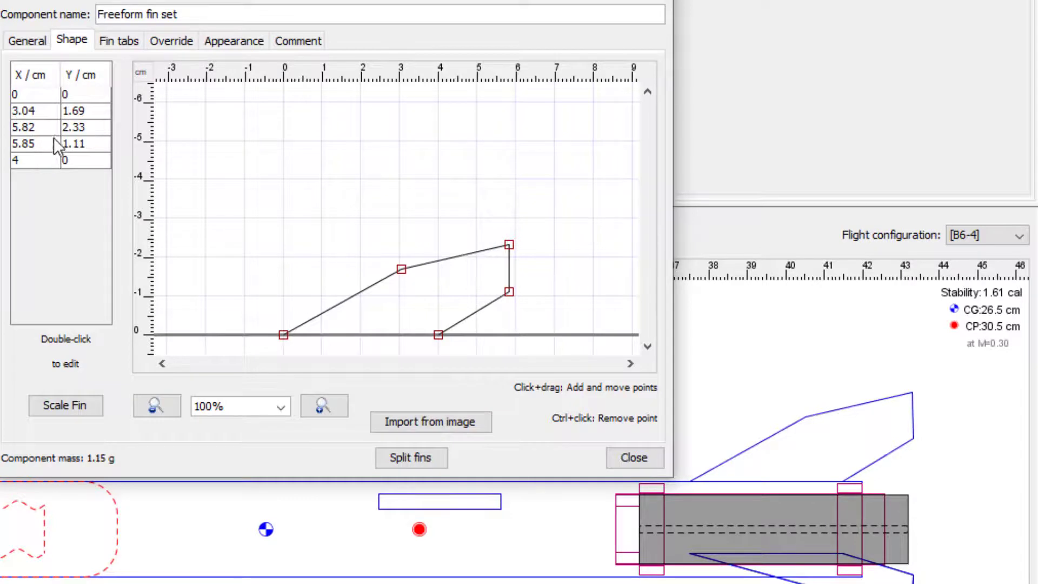
Set the fin's second outline point to X 3 cm and Y 1.7 cm
{"action": "double_click", "coordinate": [37, 109]}
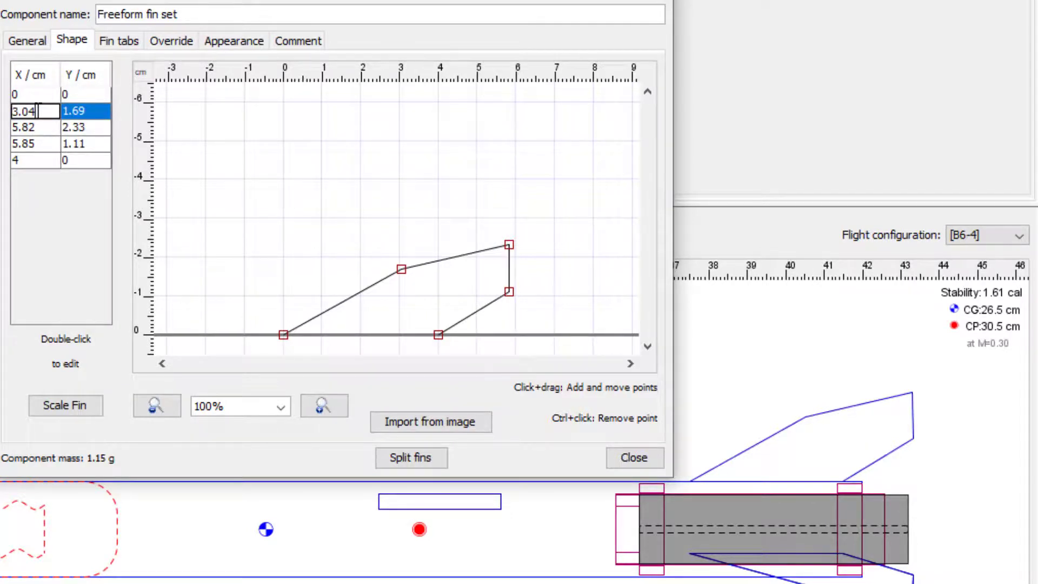
{"action": "key", "text": "BackSpace"}
{"action": "key", "text": "Return"}
{"action": "left_click", "coordinate": [54, 111]}
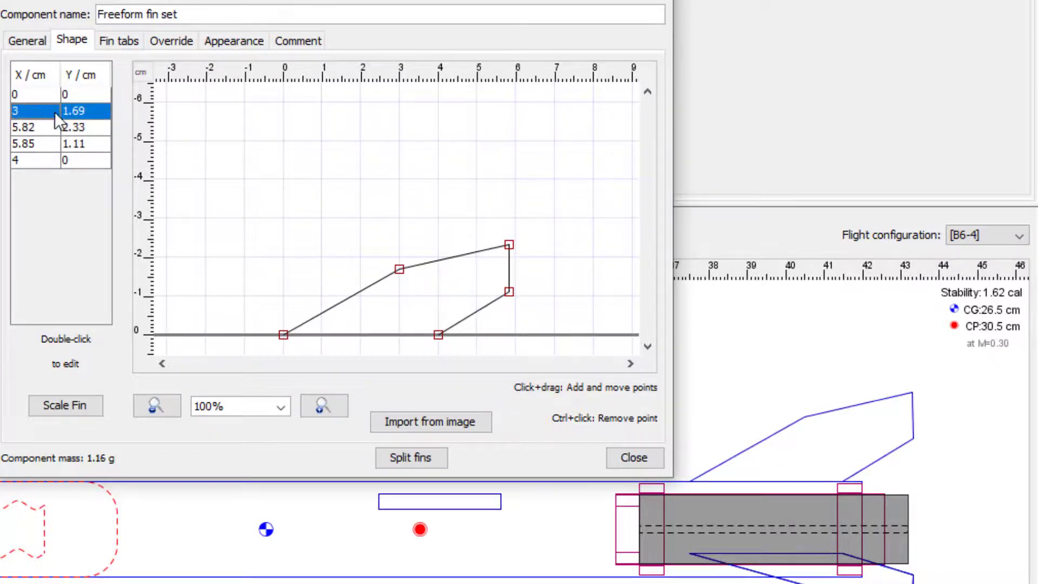
{"action": "double_click", "coordinate": [96, 111]}
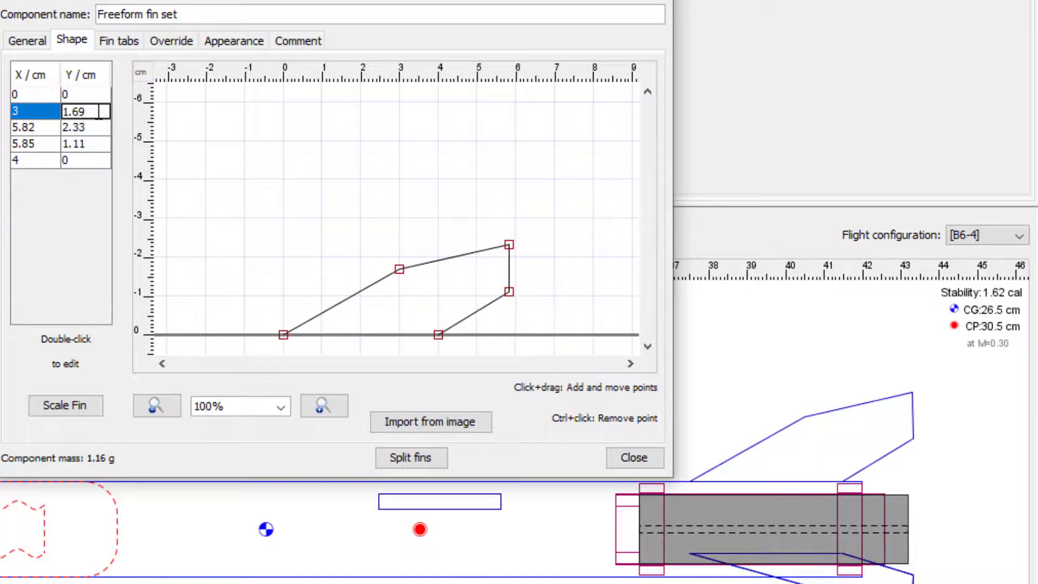
{"action": "key", "text": "BackSpace"}
{"action": "key", "text": "BackSpace"}
{"action": "type", "text": "7"}
{"action": "left_click", "coordinate": [48, 131]}
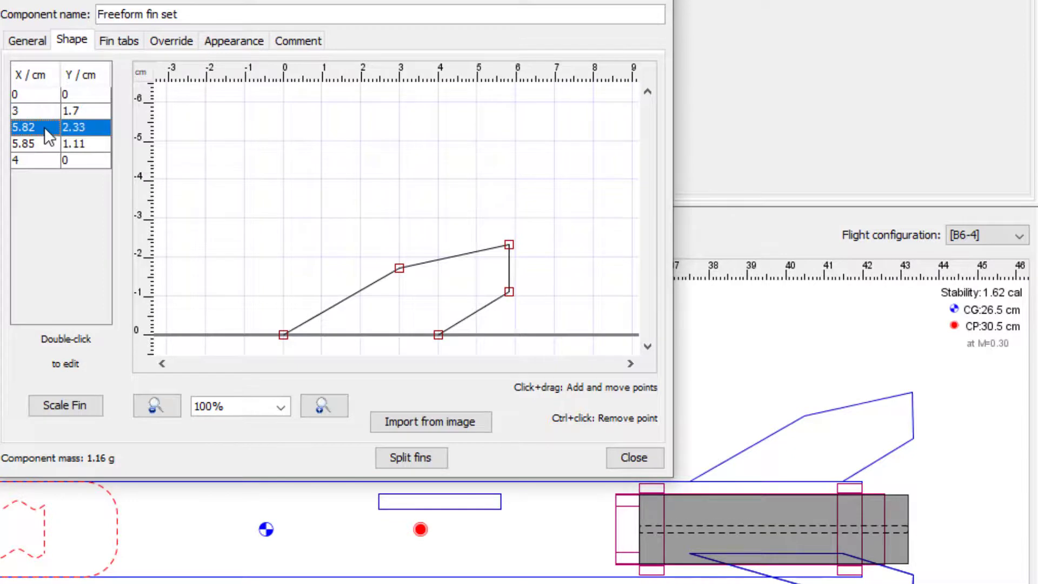
Set the fin's third outline point to X 5.8 cm, trying Y 2.4 cm before settling on 2.3 cm
{"action": "double_click", "coordinate": [48, 129]}
{"action": "key", "text": "BackSpace"}
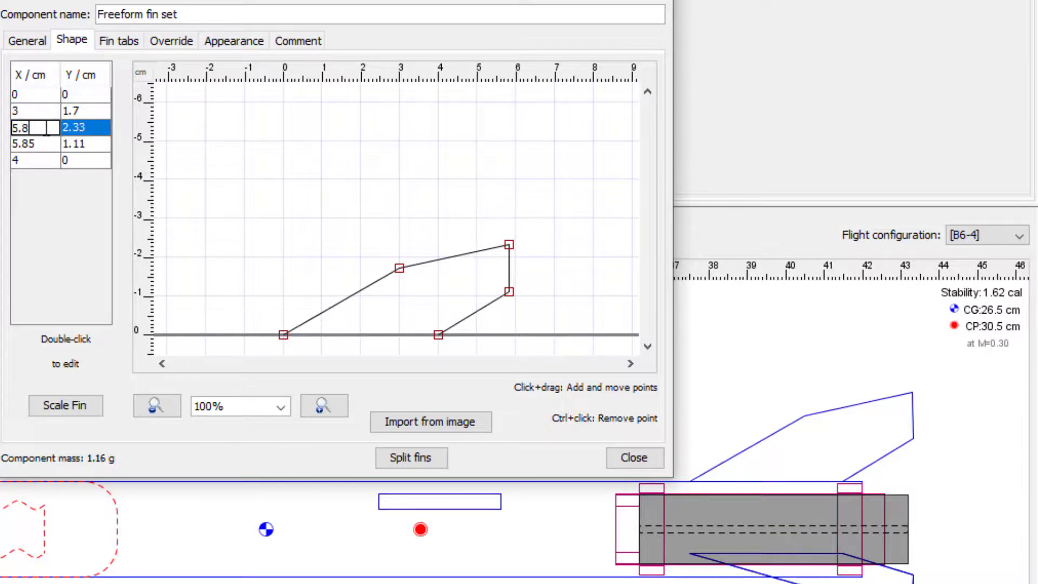
{"action": "left_click", "coordinate": [92, 128]}
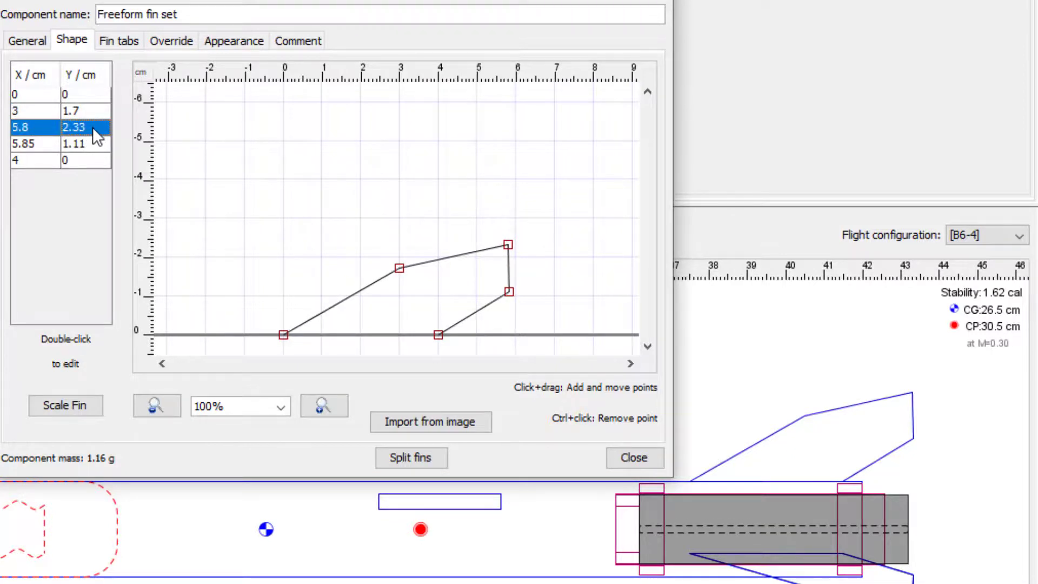
{"action": "double_click", "coordinate": [93, 128]}
{"action": "key", "text": "BackSpace"}
{"action": "key", "text": "BackSpace"}
{"action": "type", "text": "4"}
{"action": "left_click", "coordinate": [87, 141]}
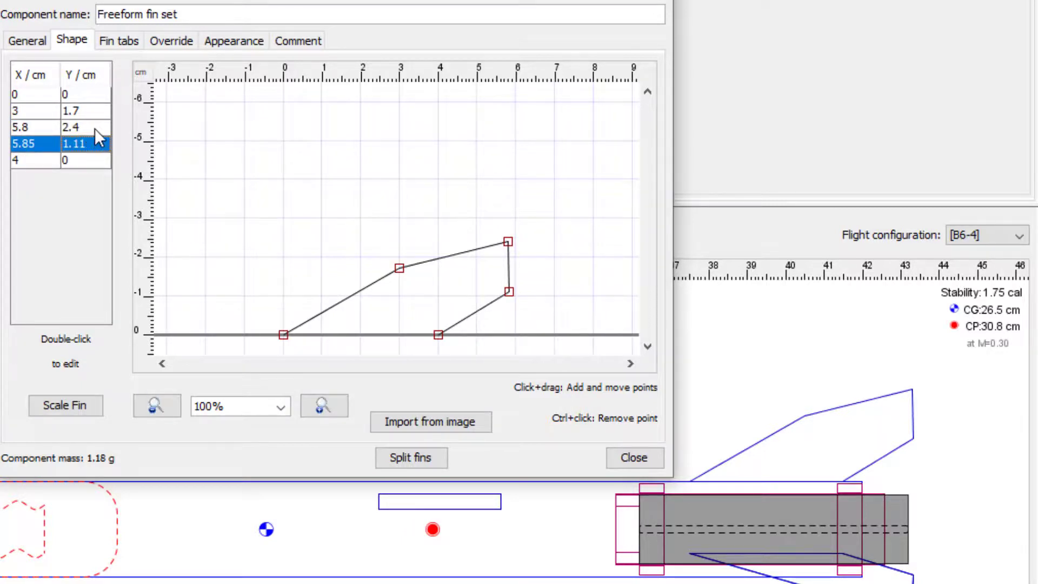
{"action": "double_click", "coordinate": [95, 128]}
{"action": "key", "text": "BackSpace"}
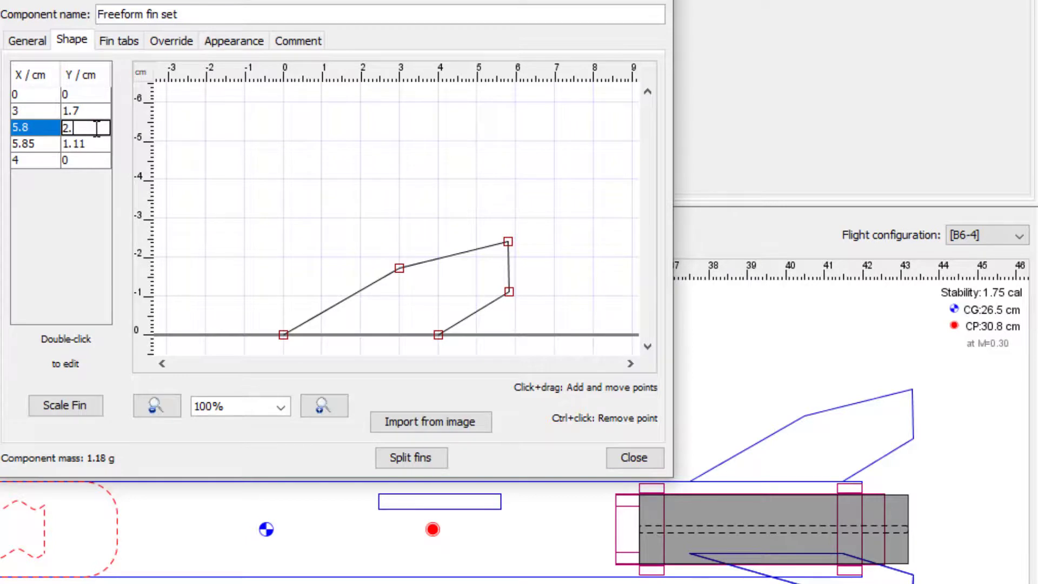
{"action": "type", "text": "3"}
{"action": "left_click", "coordinate": [95, 145]}
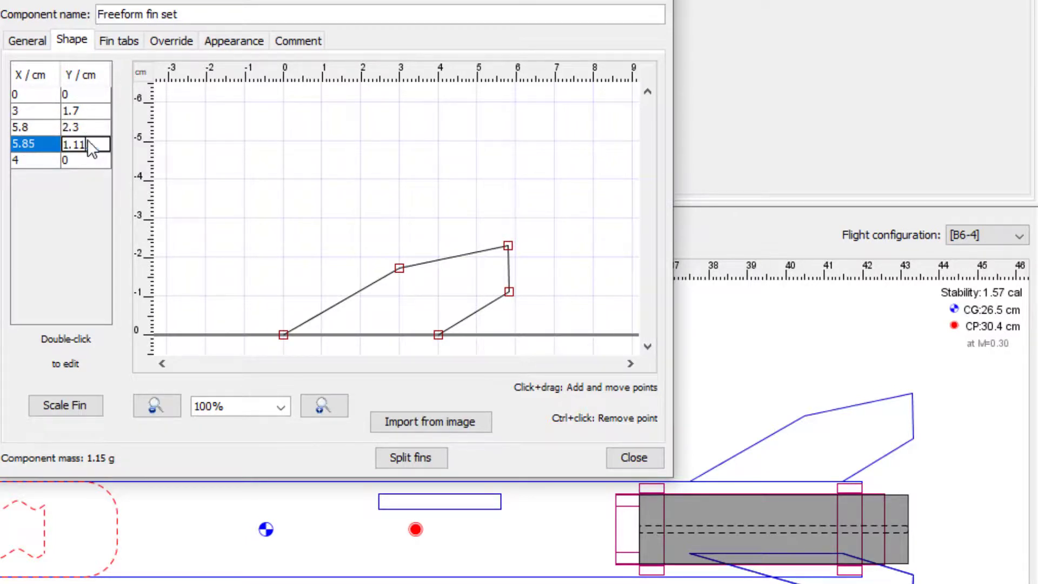
Set the fin's fourth outline point to X 5.8 cm and Y 1 cm, and close the fin set configuration
{"action": "double_click", "coordinate": [88, 142]}
{"action": "key", "text": "BackSpace"}
{"action": "key", "text": "BackSpace"}
{"action": "left_click", "coordinate": [51, 147]}
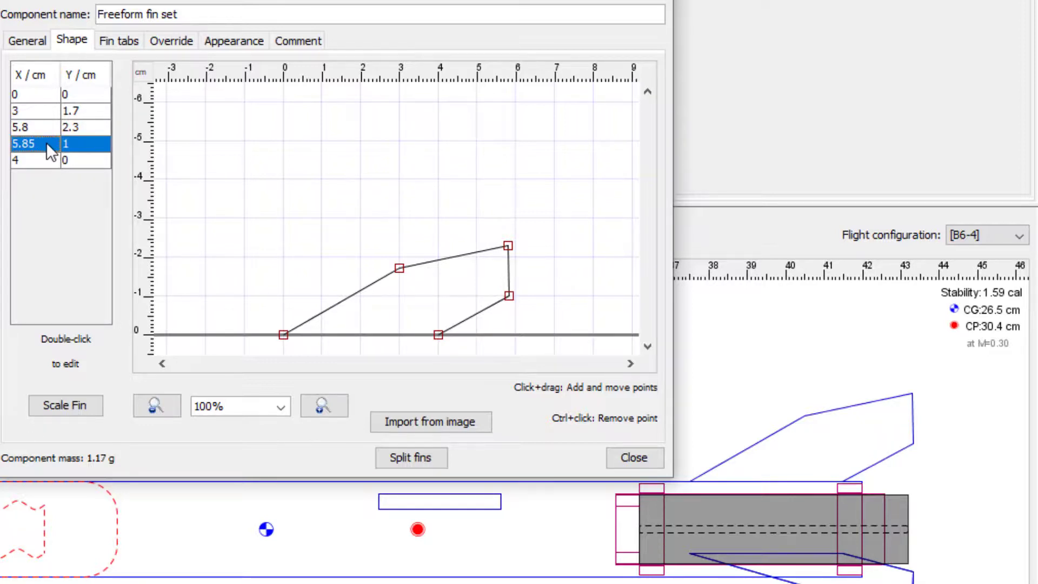
{"action": "double_click", "coordinate": [45, 143]}
{"action": "key", "text": "BackSpace"}
{"action": "left_click", "coordinate": [81, 162]}
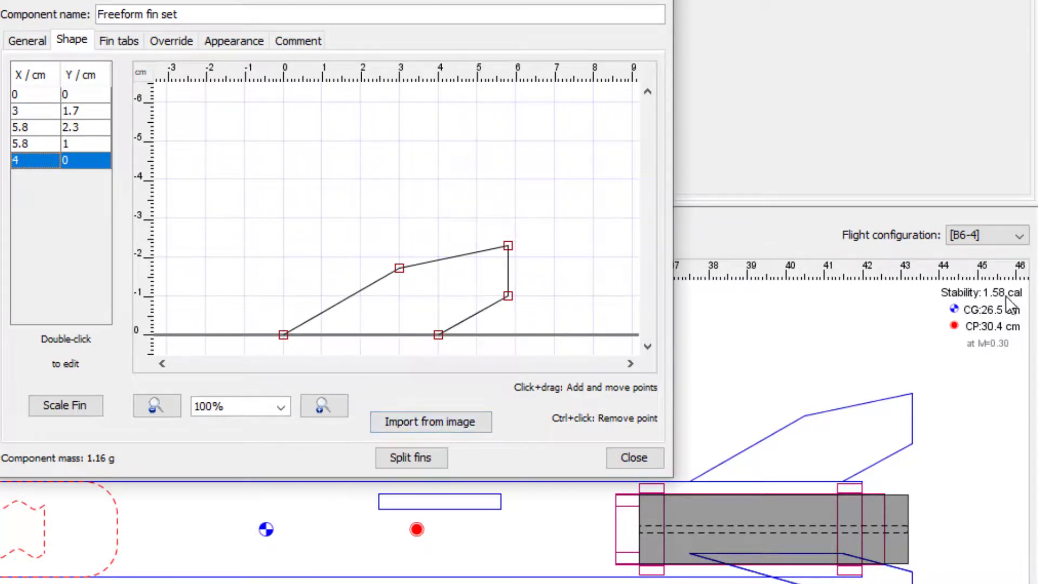
{"action": "left_click", "coordinate": [627, 458]}
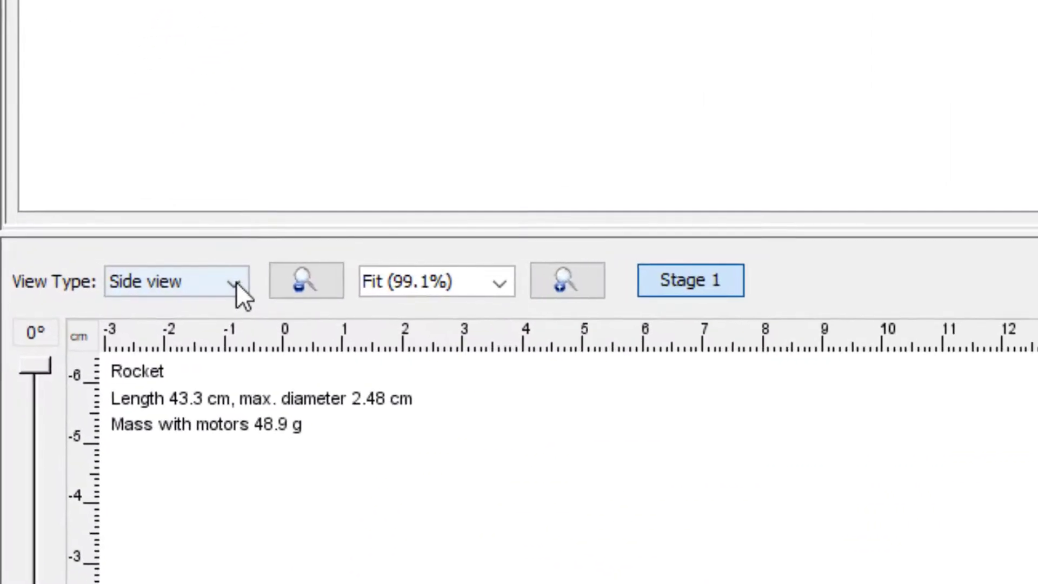
Examine the rocket in the back view to check the fin and launch lug arrangement, and return to the side view
{"action": "left_click", "coordinate": [80, 260]}
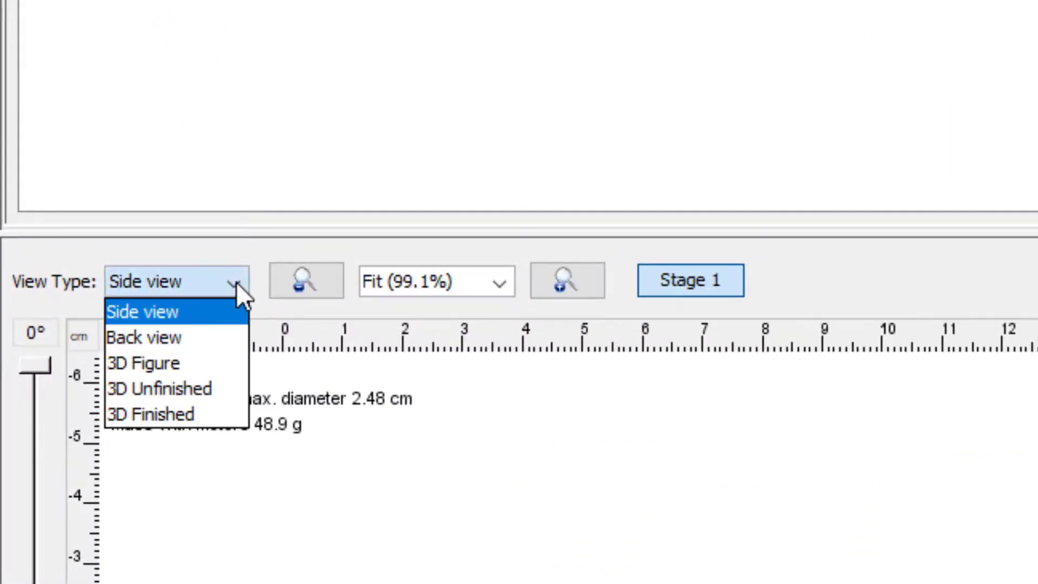
{"action": "left_click", "coordinate": [210, 340]}
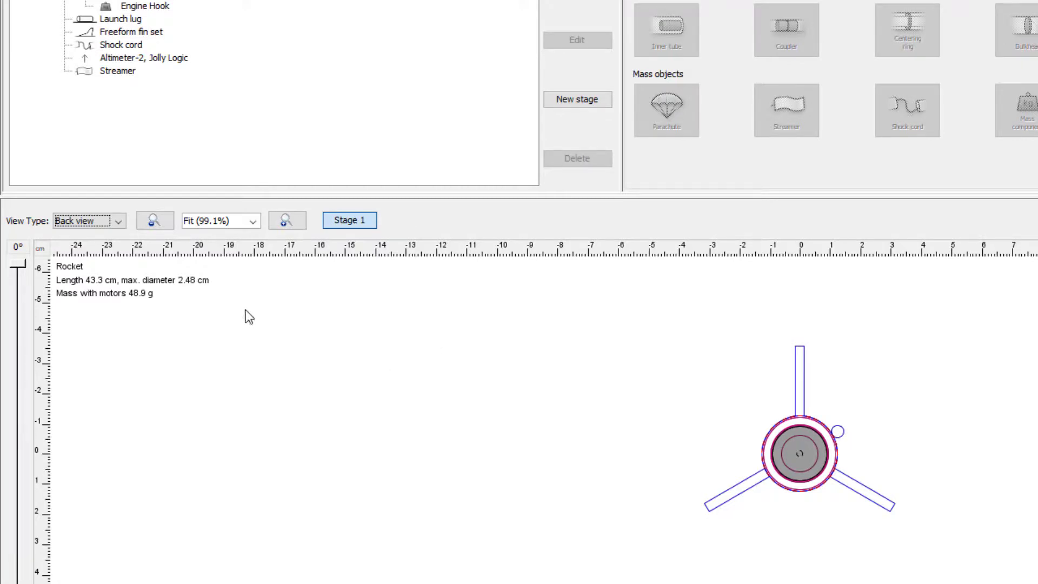
{"action": "left_click", "coordinate": [118, 220]}
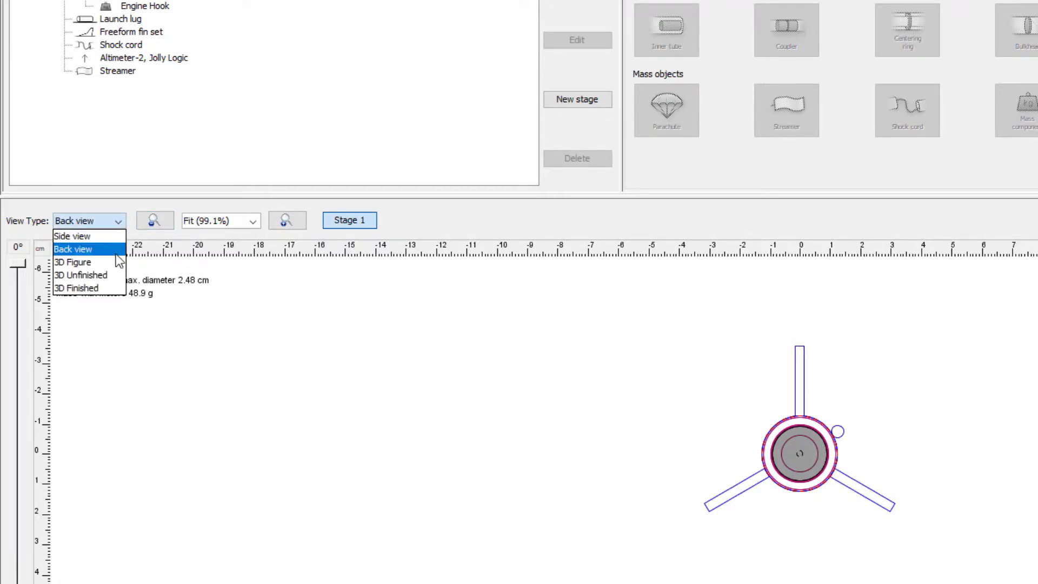
{"action": "left_click", "coordinate": [100, 237]}
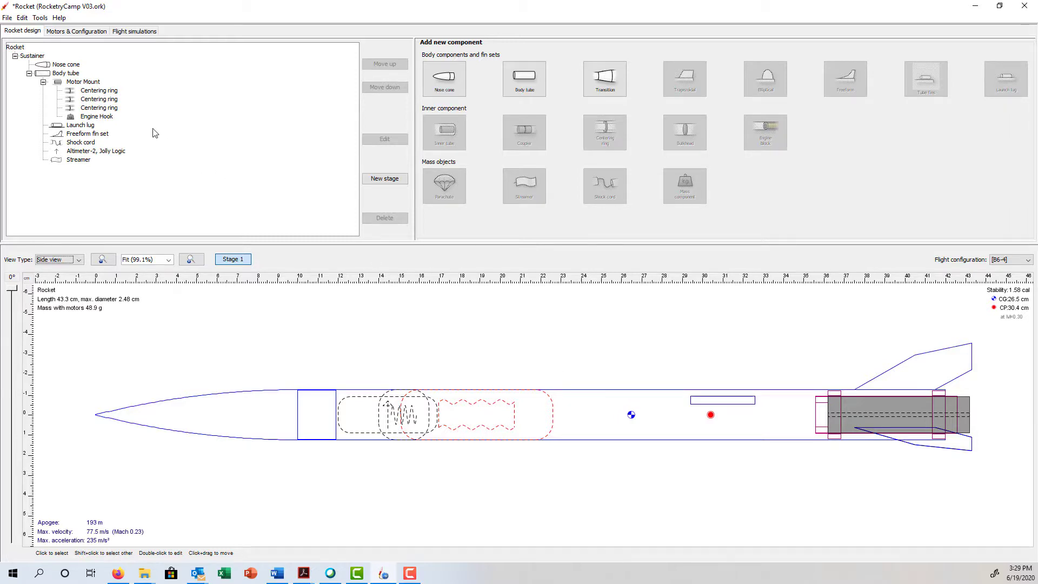
Save the modified rocket design as a new file named RocketryCamp WAK.ork
{"action": "left_click", "coordinate": [7, 17]}
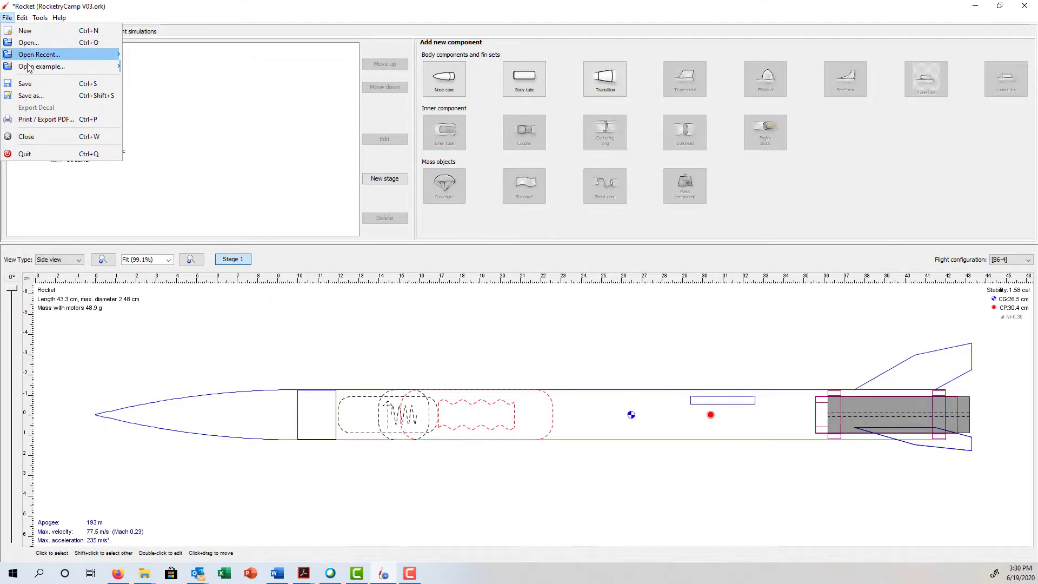
{"action": "left_click", "coordinate": [32, 96]}
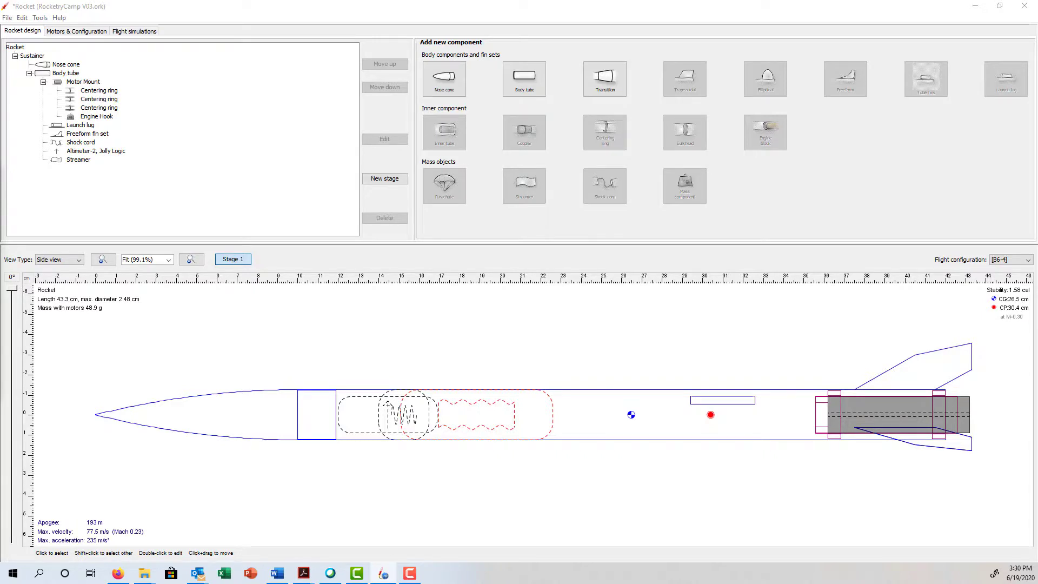
{"action": "key", "text": "Return"}
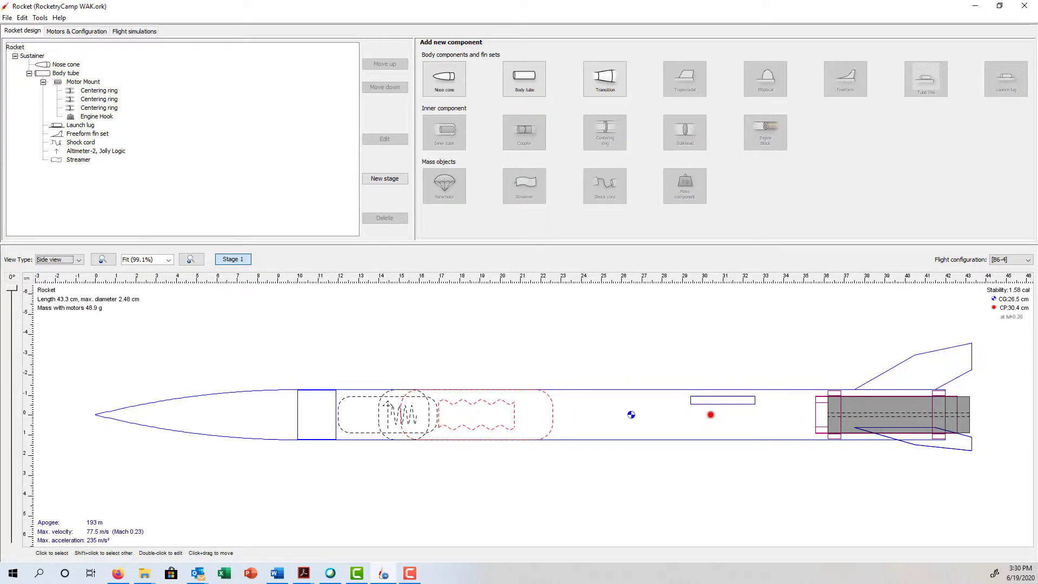